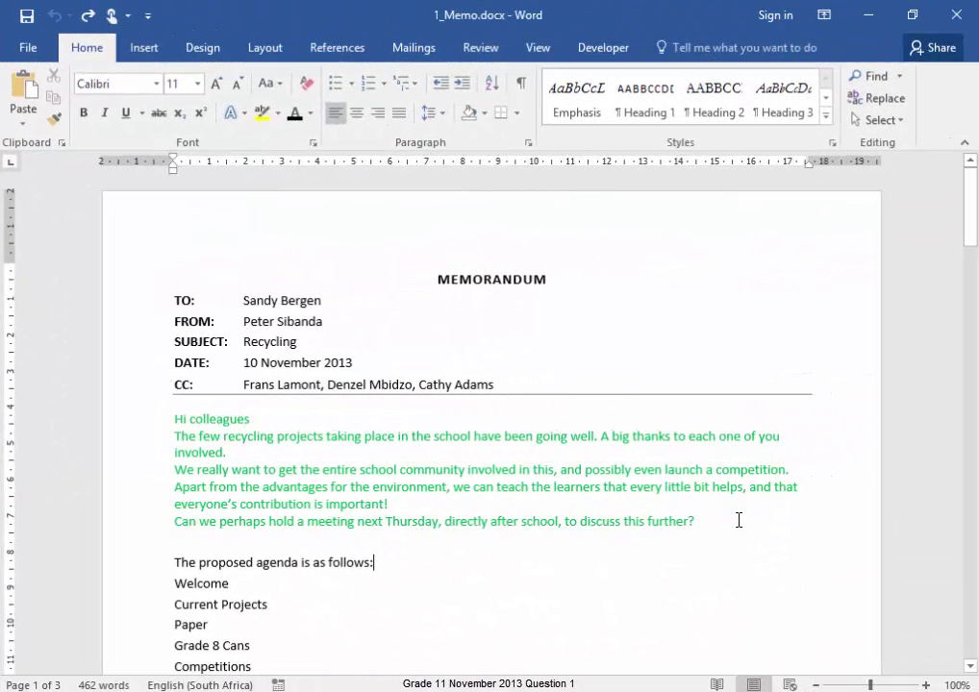
Step: Select the green paragraphs from Hi colleagues and give them 1.5 line spacing, 3 pt before and after
drag(696, 521, 588, 521)
drag(433, 505, 183, 420)
drag(238, 439, 237, 440)
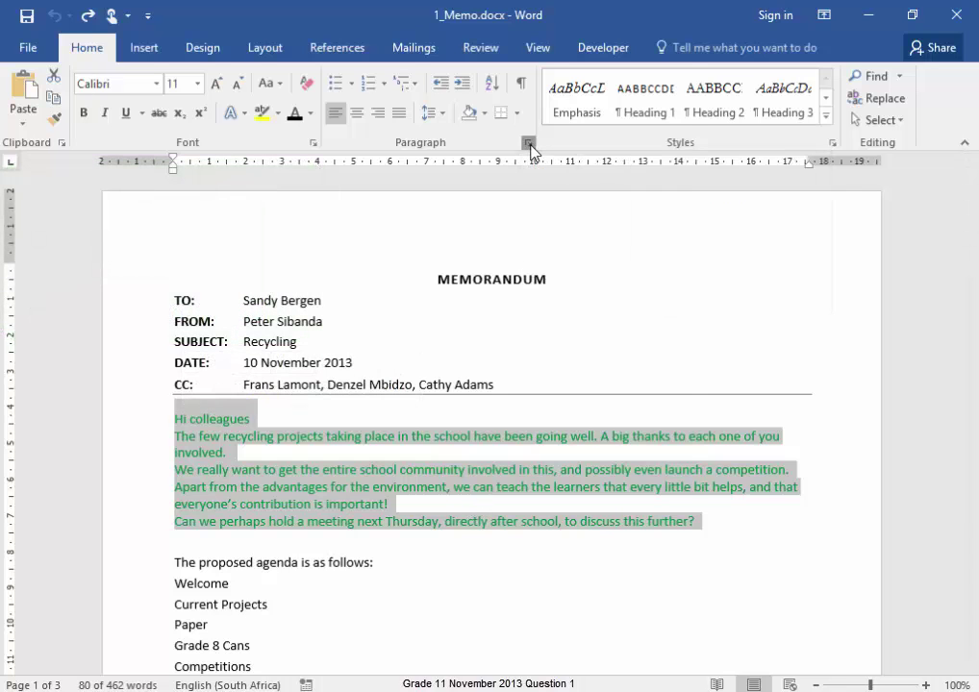
click(529, 144)
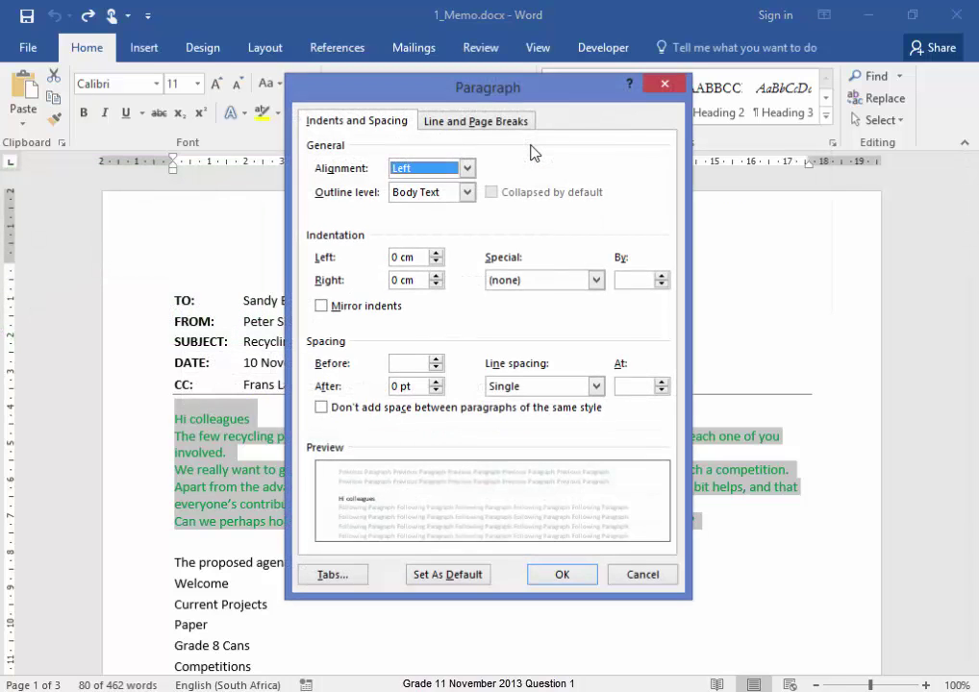
click(596, 387)
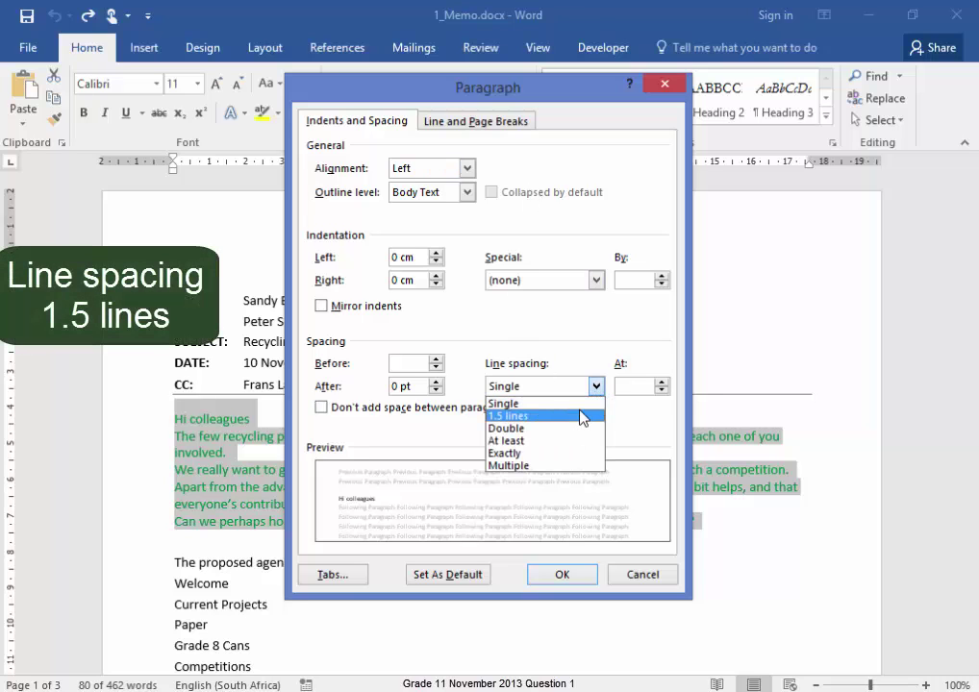
click(582, 418)
click(414, 365)
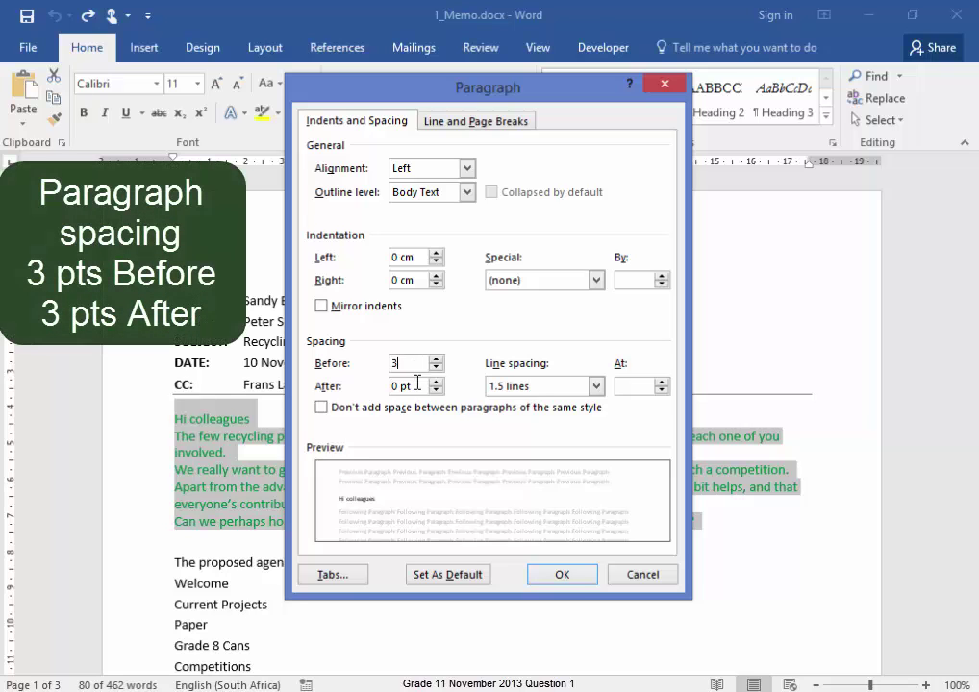
text(3)
key(Tab)
text(3)
click(570, 575)
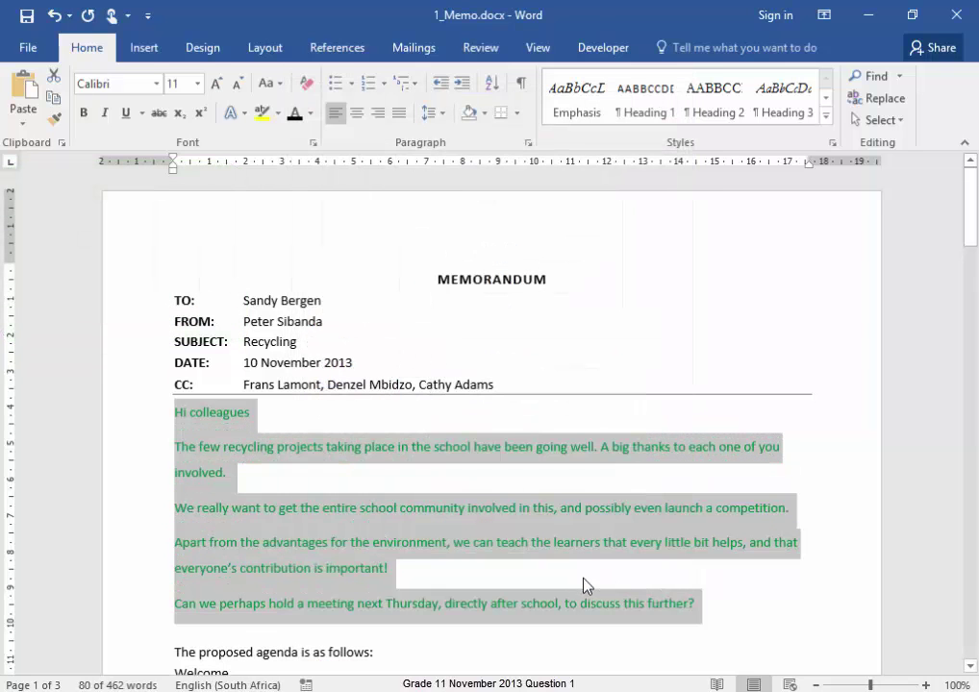
click(636, 582)
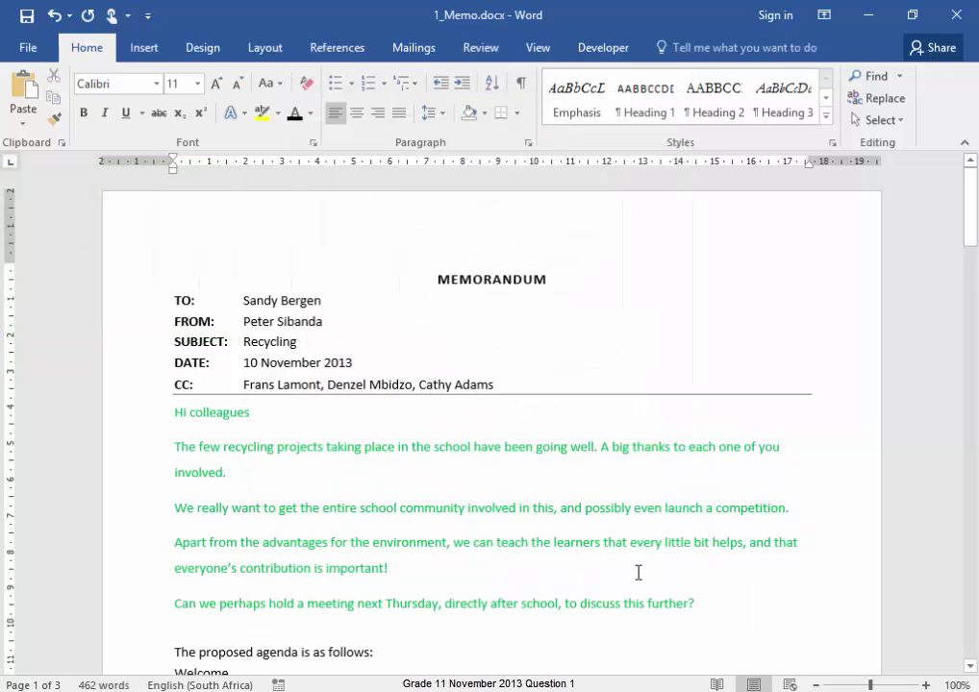
Step: Number the agenda from Welcome to General with the 1. 1.1. 1.1.1. multilevel list style
scroll(637, 573, down, 8)
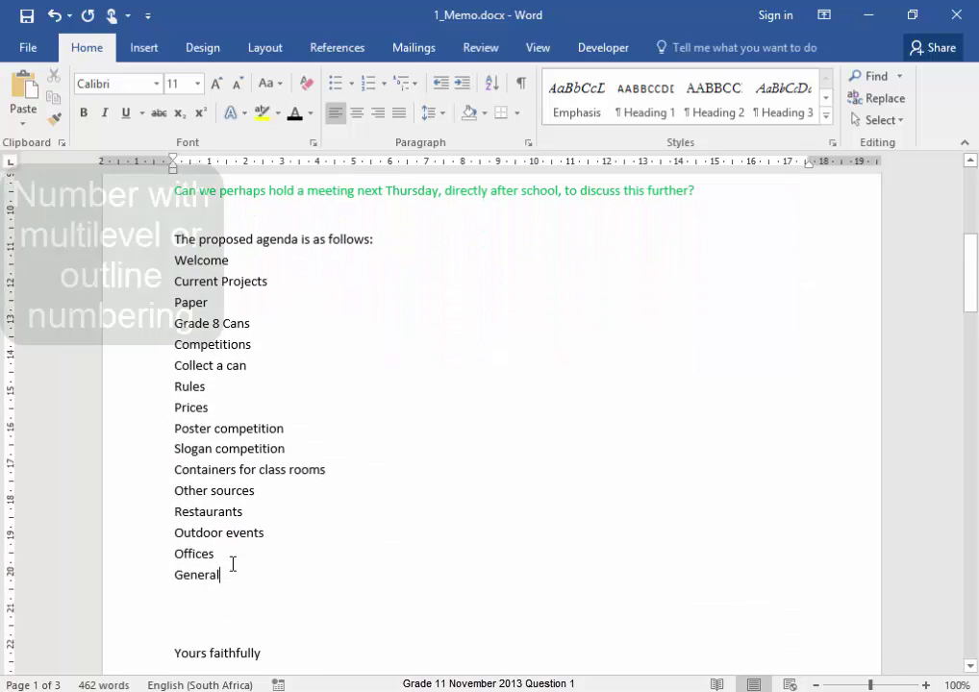
drag(227, 575, 174, 259)
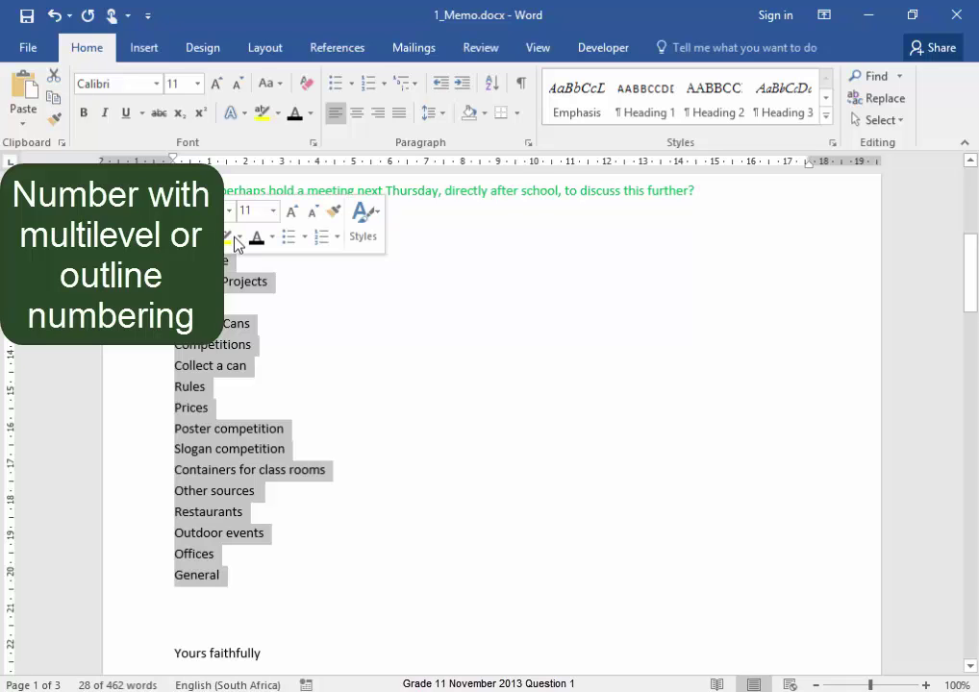
click(420, 93)
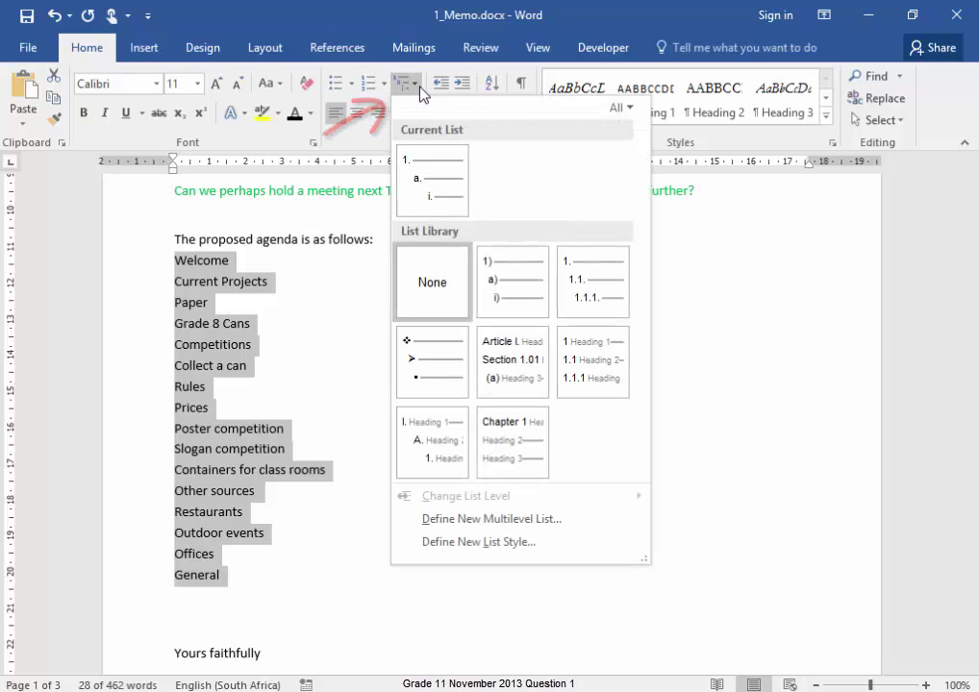
mouse_move(556, 288)
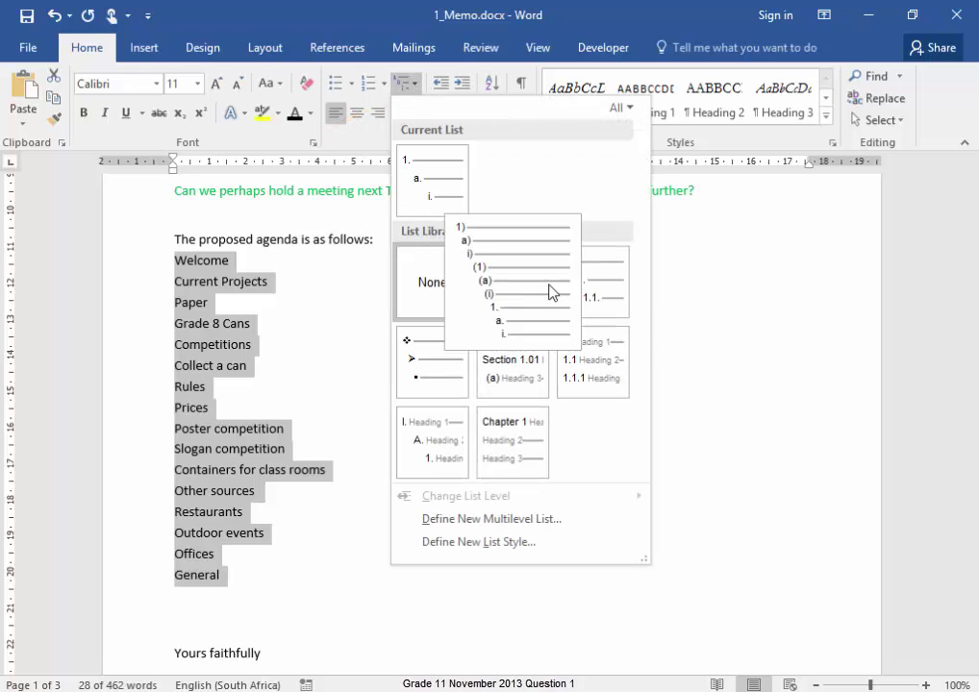
mouse_move(592, 301)
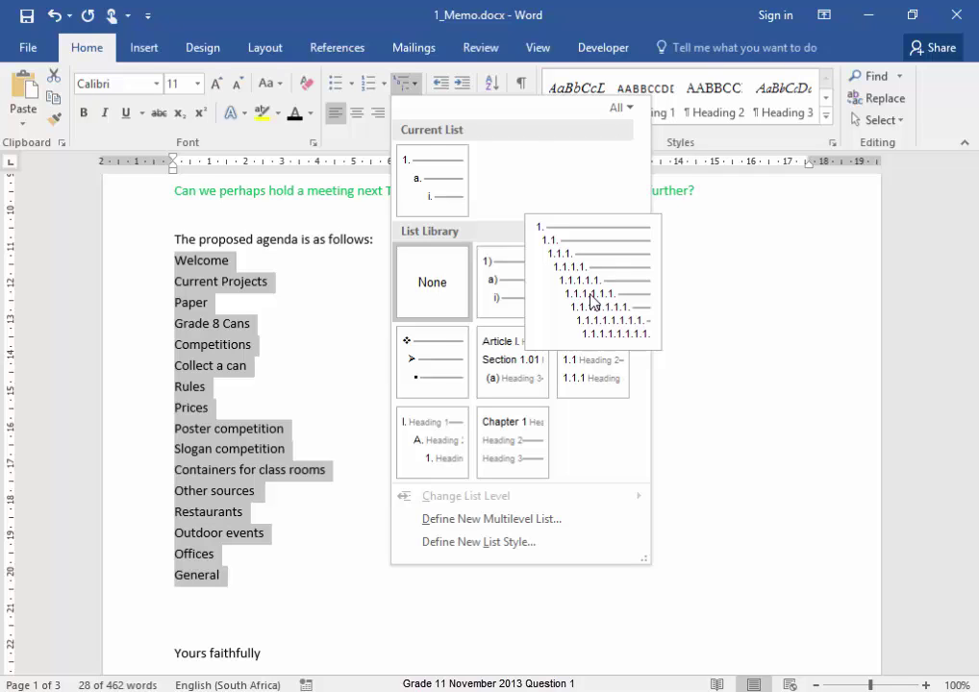
click(592, 301)
click(590, 322)
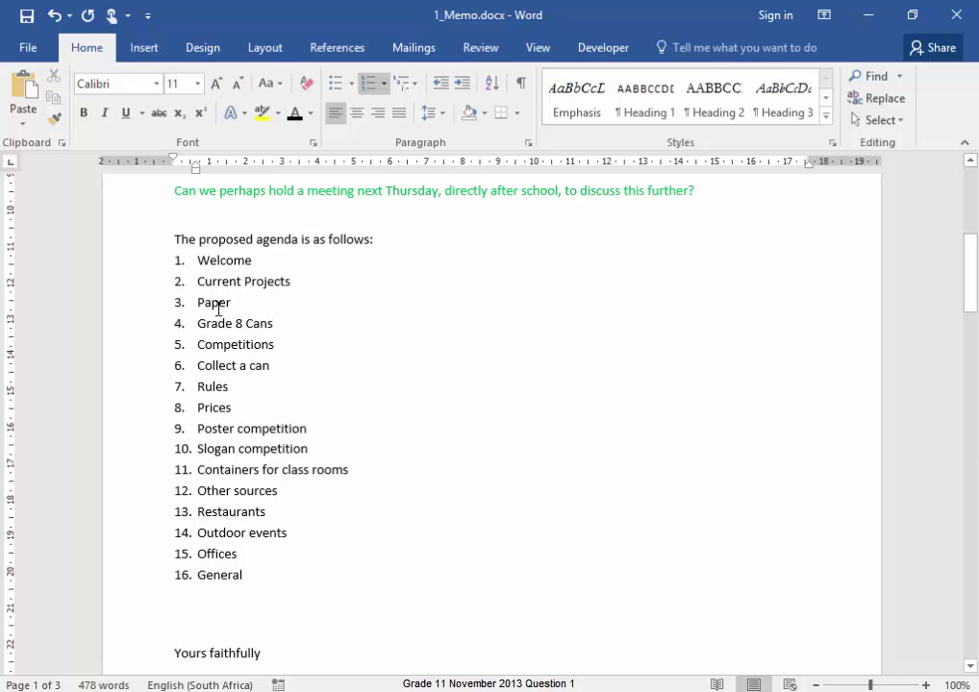
Step: Demote Paper, Grade 8 Cans, the competition items, Rules, Prices, Restaurants, Outdoor events and Offices under their parents
drag(220, 311, 229, 324)
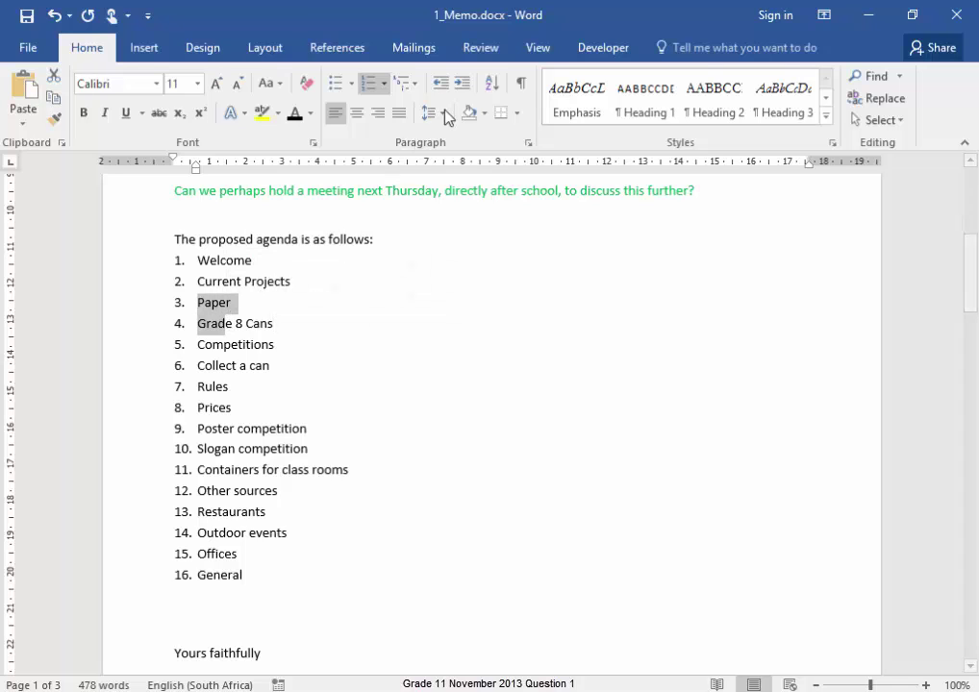
click(463, 85)
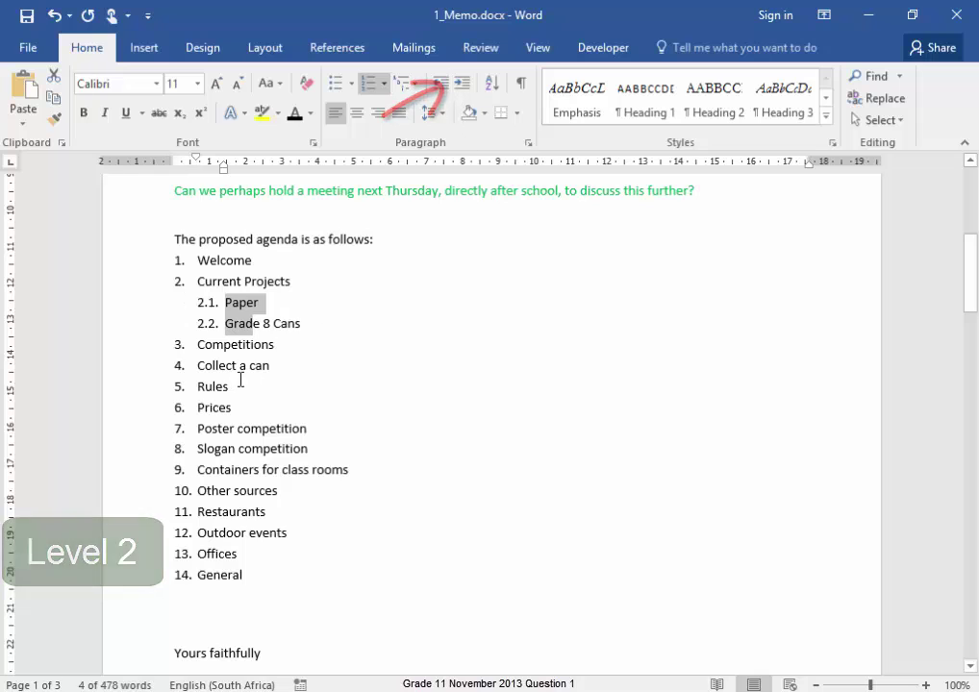
drag(218, 367, 252, 445)
click(464, 86)
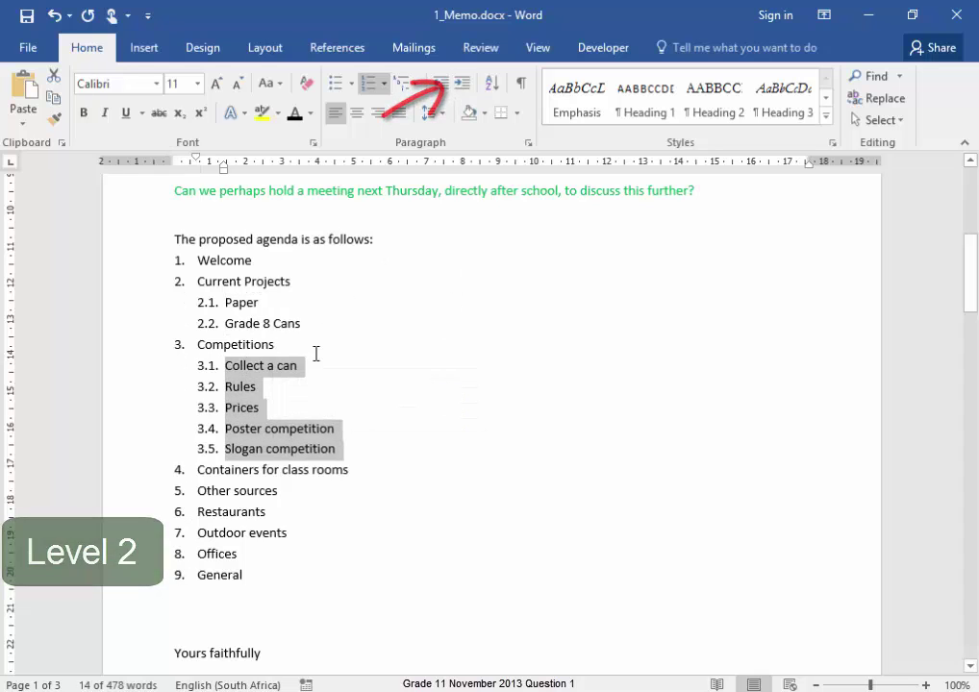
click(245, 389)
drag(247, 392, 253, 407)
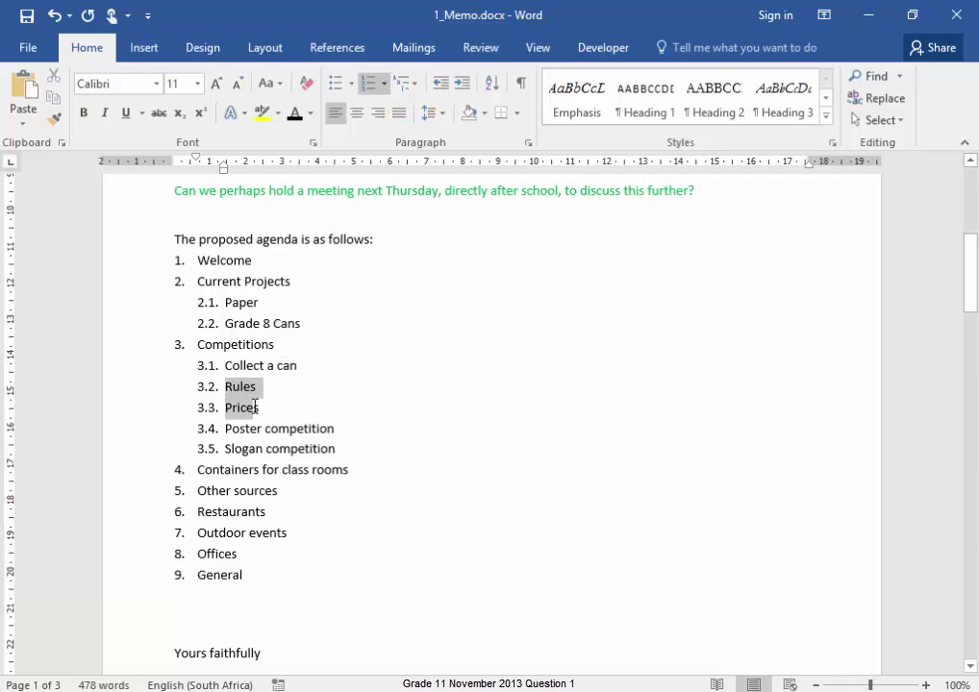
click(463, 86)
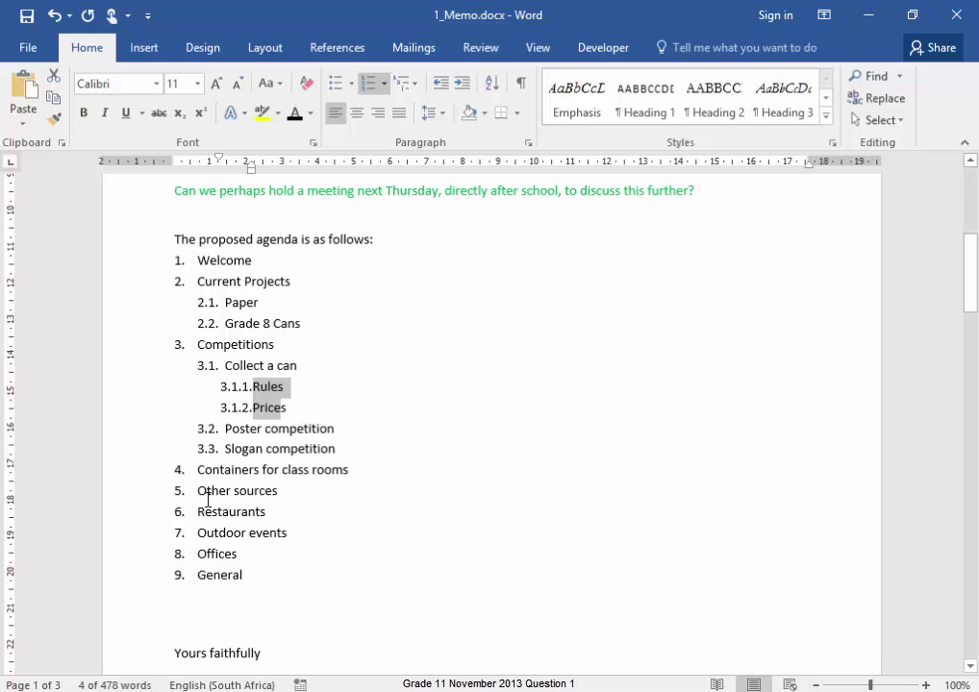
drag(212, 517, 227, 554)
click(468, 86)
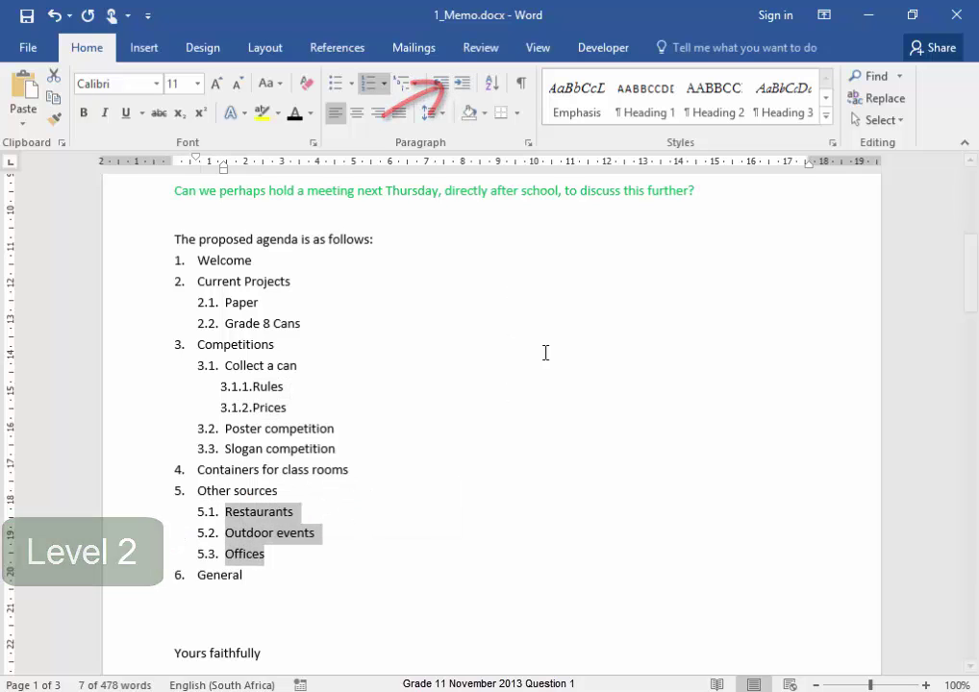
click(552, 410)
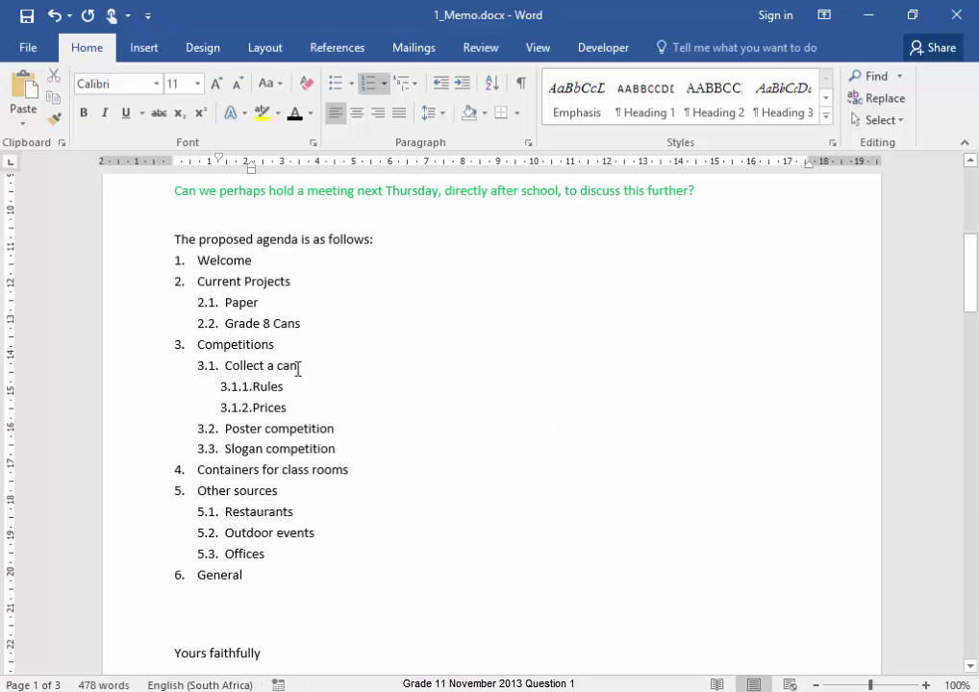
click(208, 304)
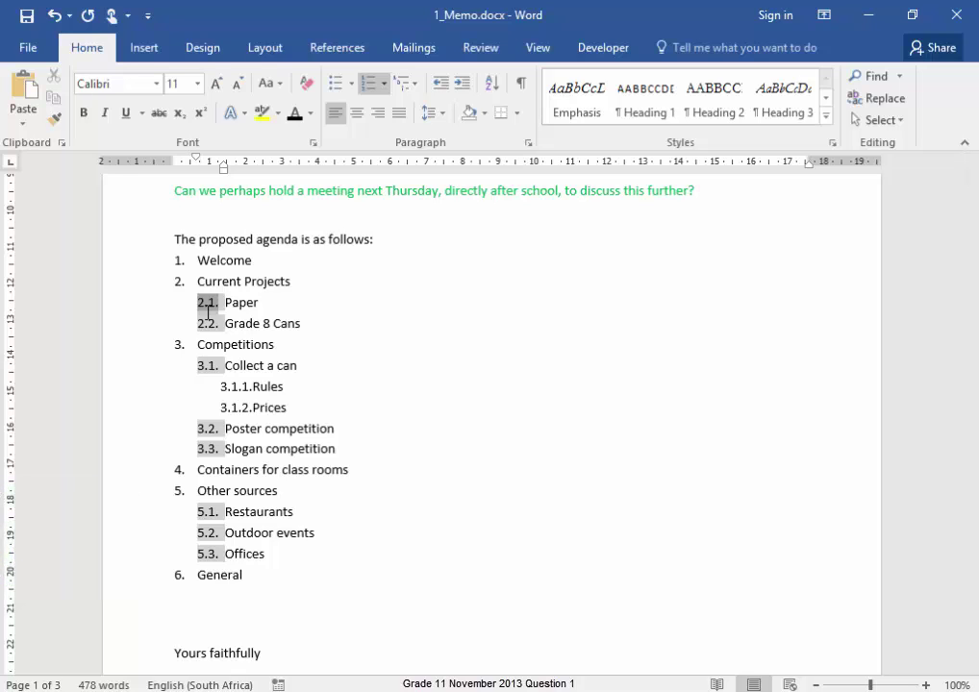
Step: Redefine the level 2 number format as 2.1 with no trailing full stop
click(417, 89)
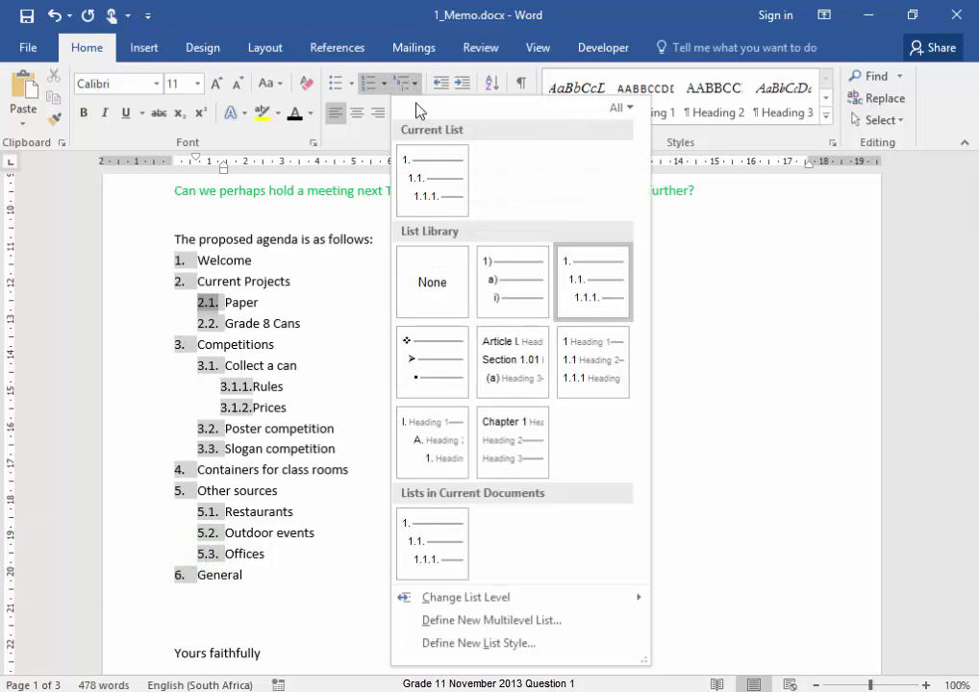
click(453, 620)
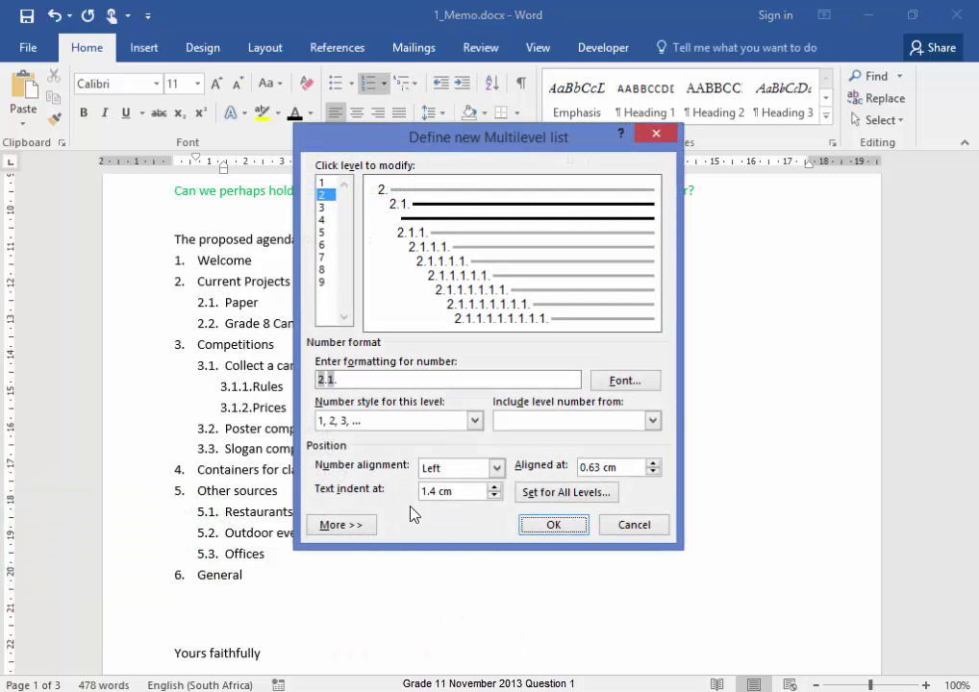
click(375, 379)
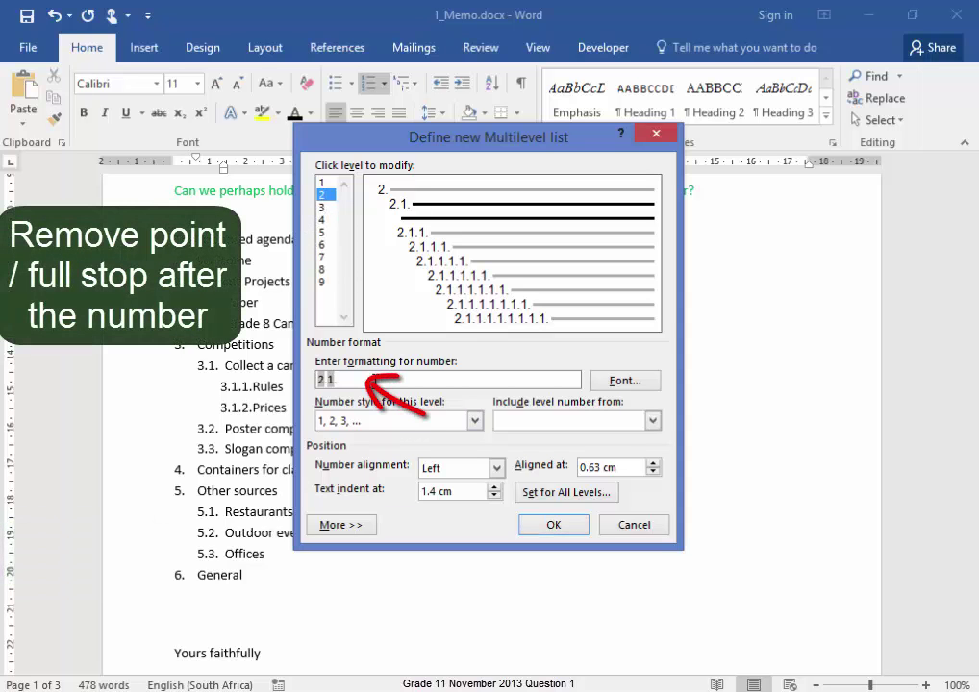
key(BackSpace)
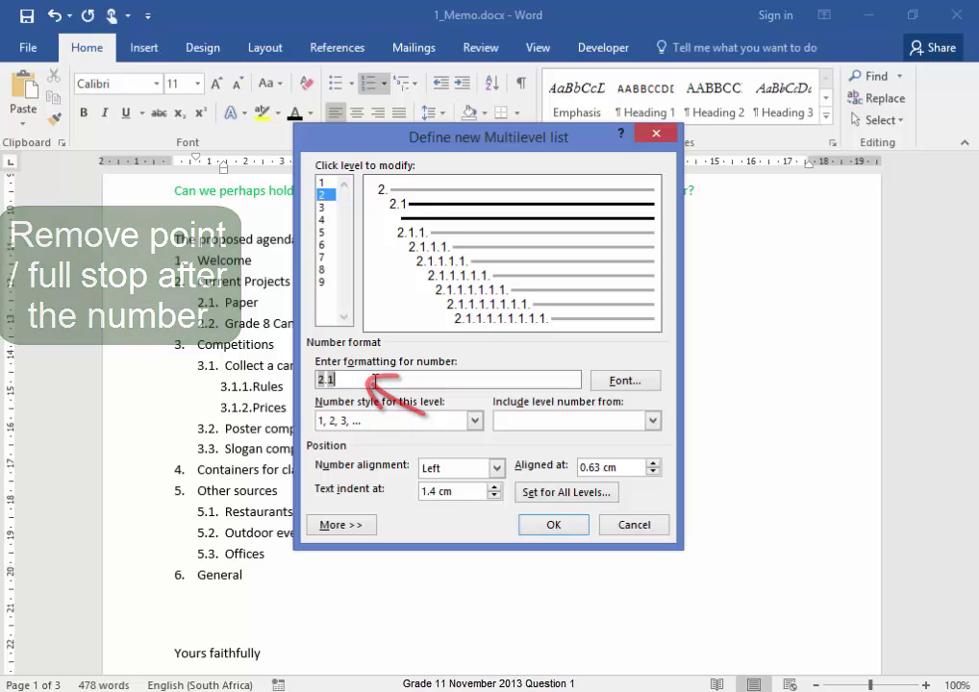
click(554, 525)
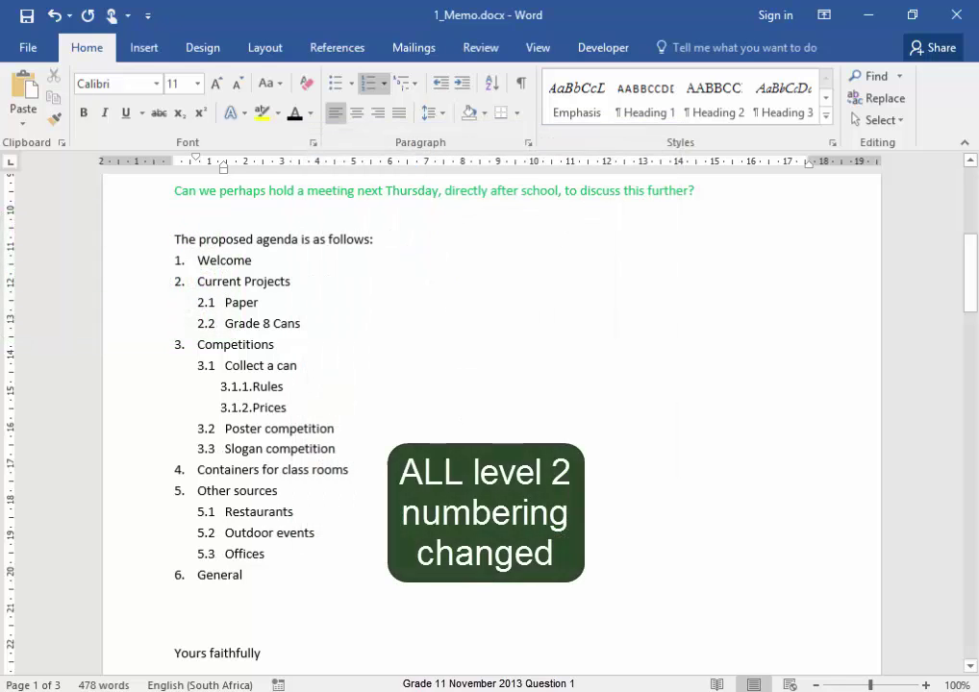
Step: Redefine level 3 numbering as 3.1.1 without the full stop and widen its text indent to 2.4 cm
click(242, 391)
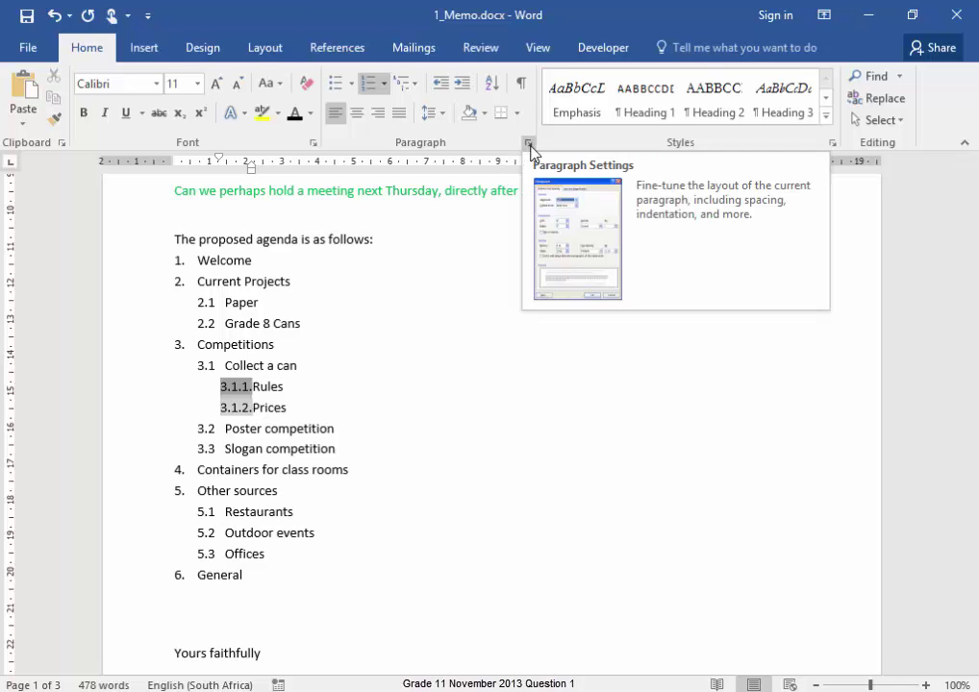
click(421, 90)
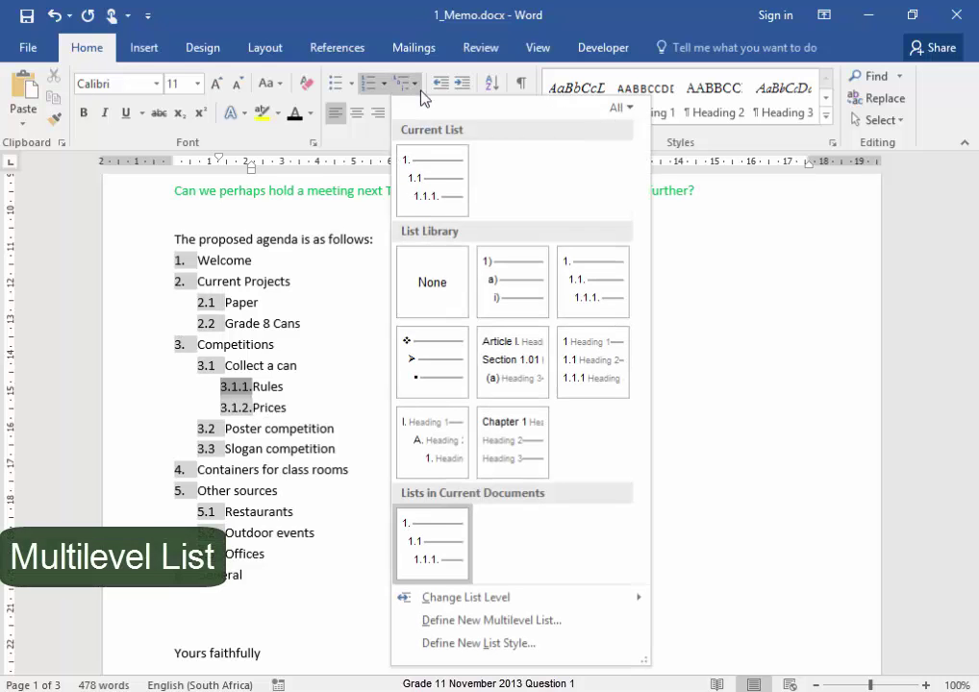
click(430, 621)
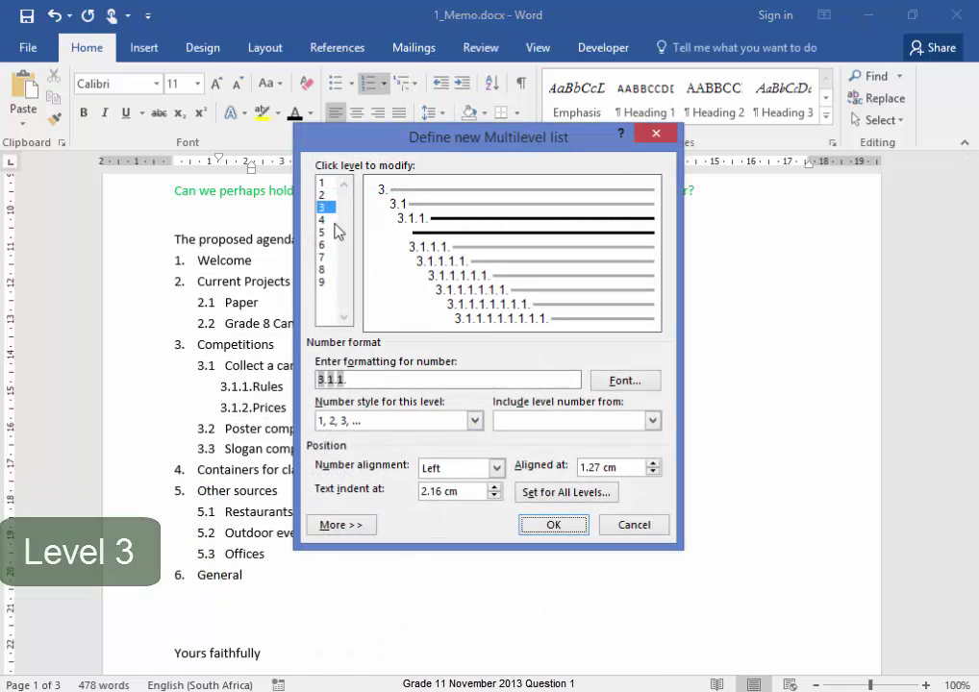
click(385, 381)
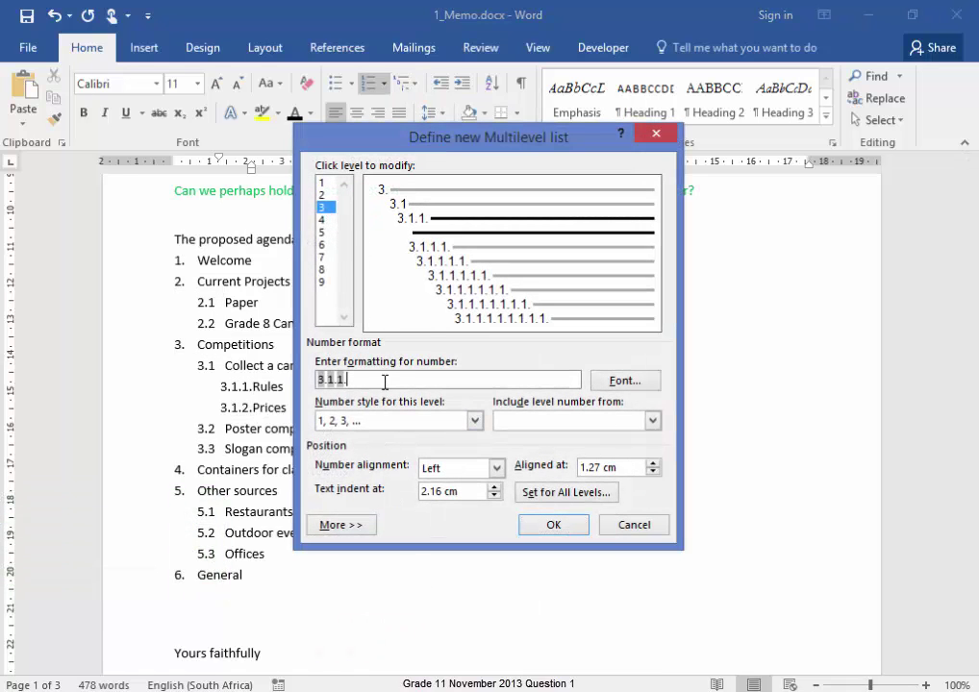
key(BackSpace)
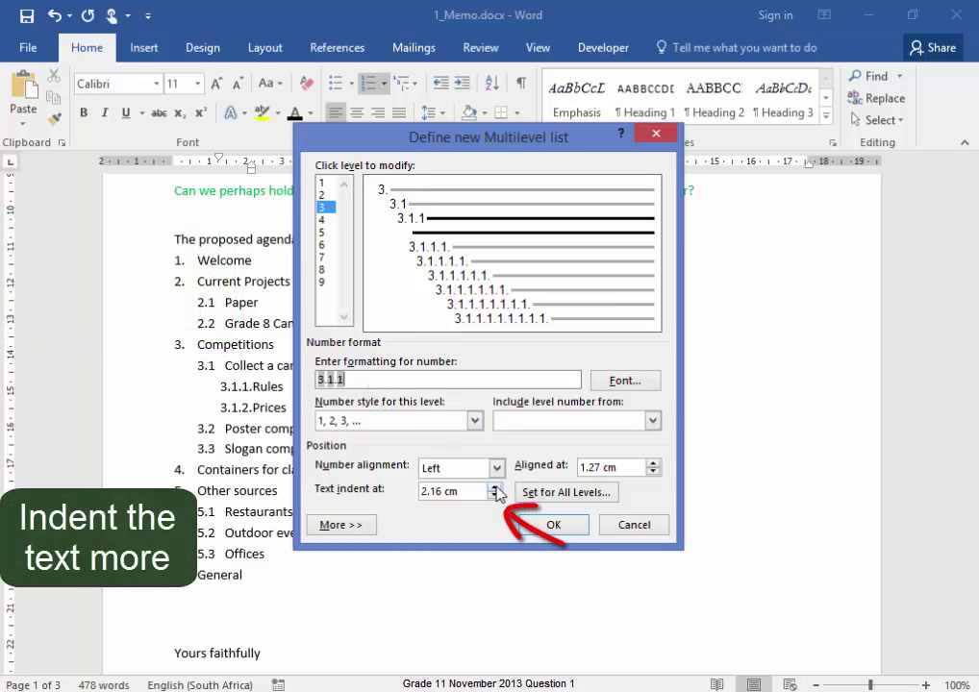
click(494, 487)
click(494, 488)
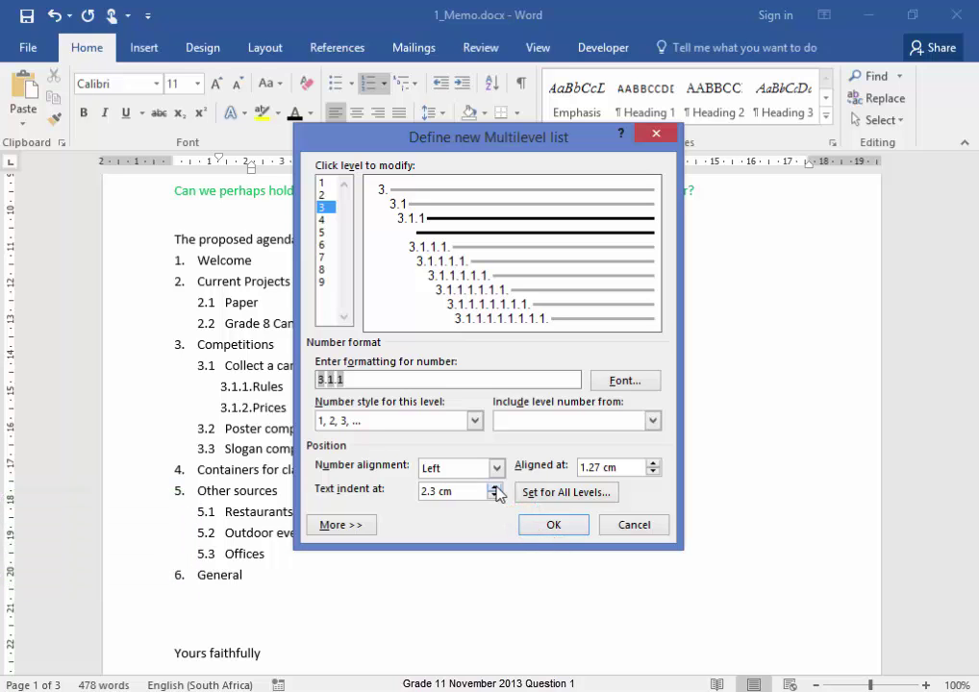
click(561, 528)
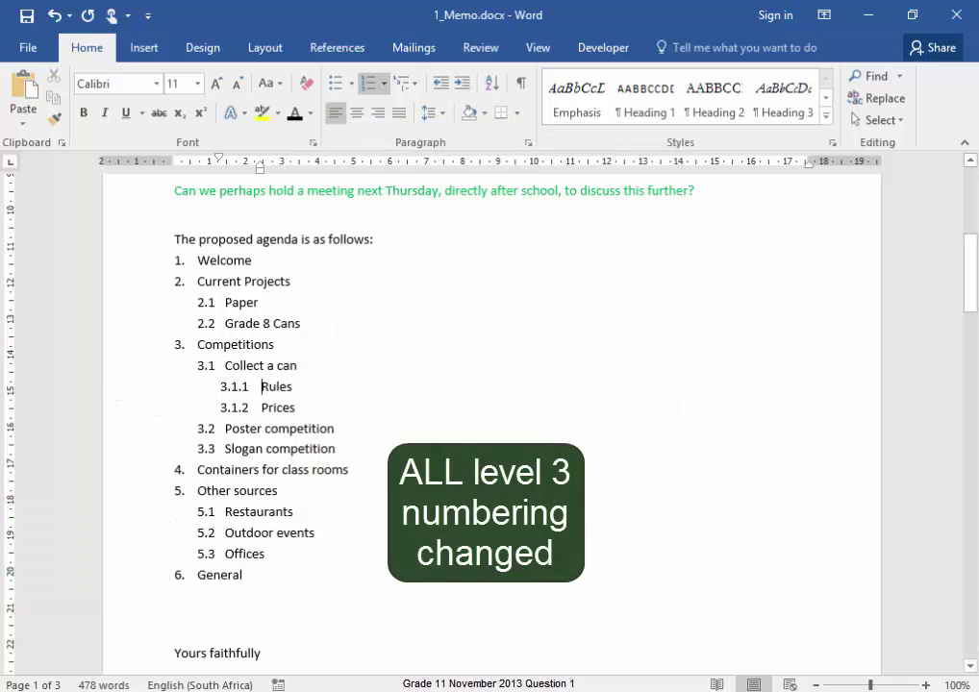
click(561, 531)
Step: Show formatting marks and delete the section breaks after Dear Parents and after generations to come
scroll(563, 527, down, 5)
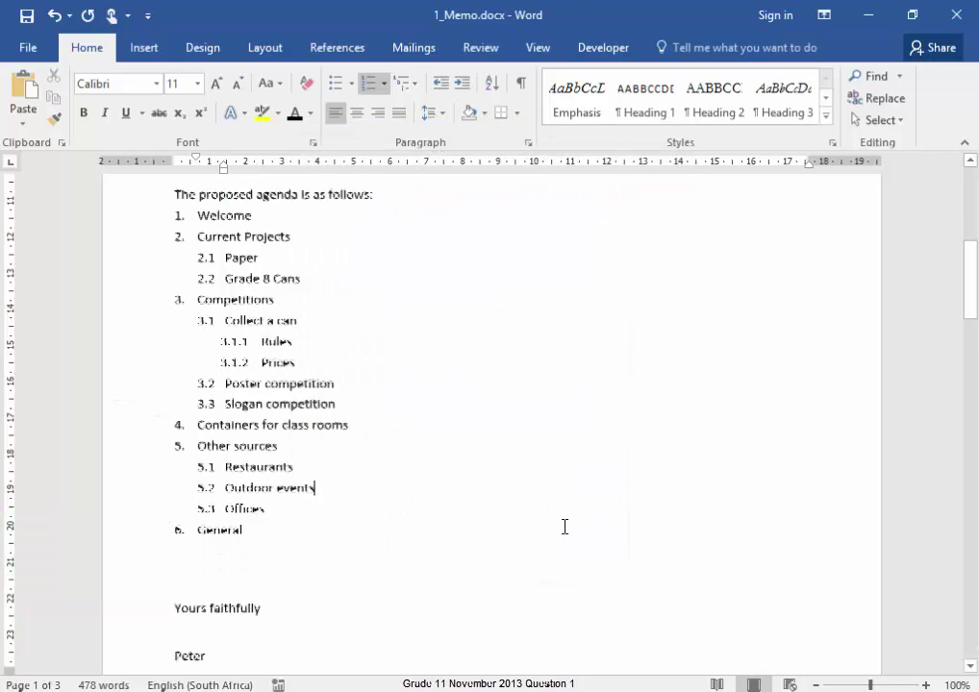
scroll(565, 529, down, 6)
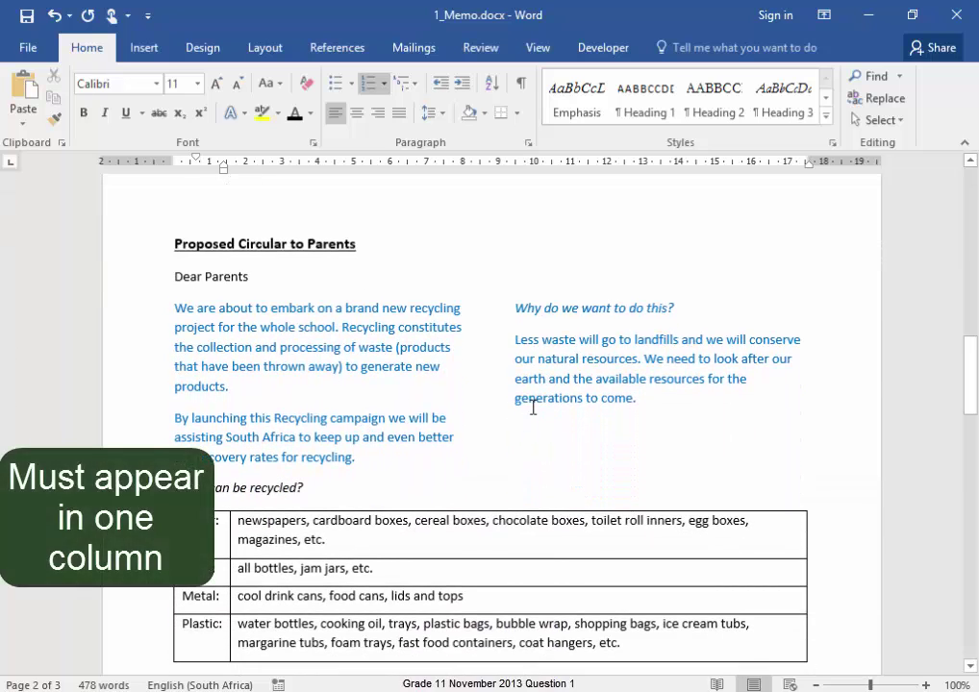
click(524, 93)
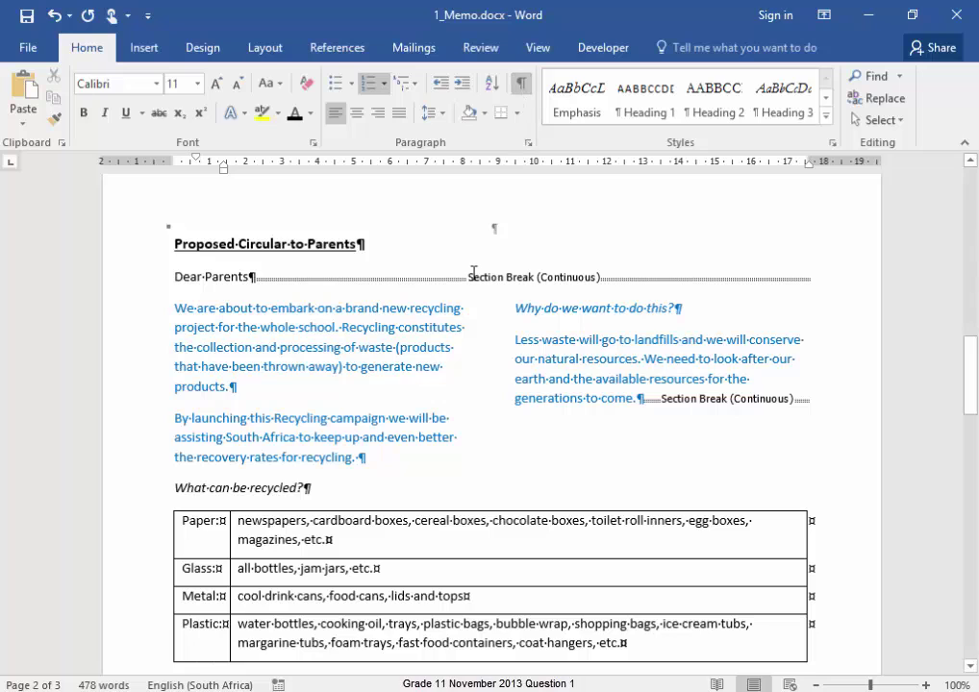
click(472, 281)
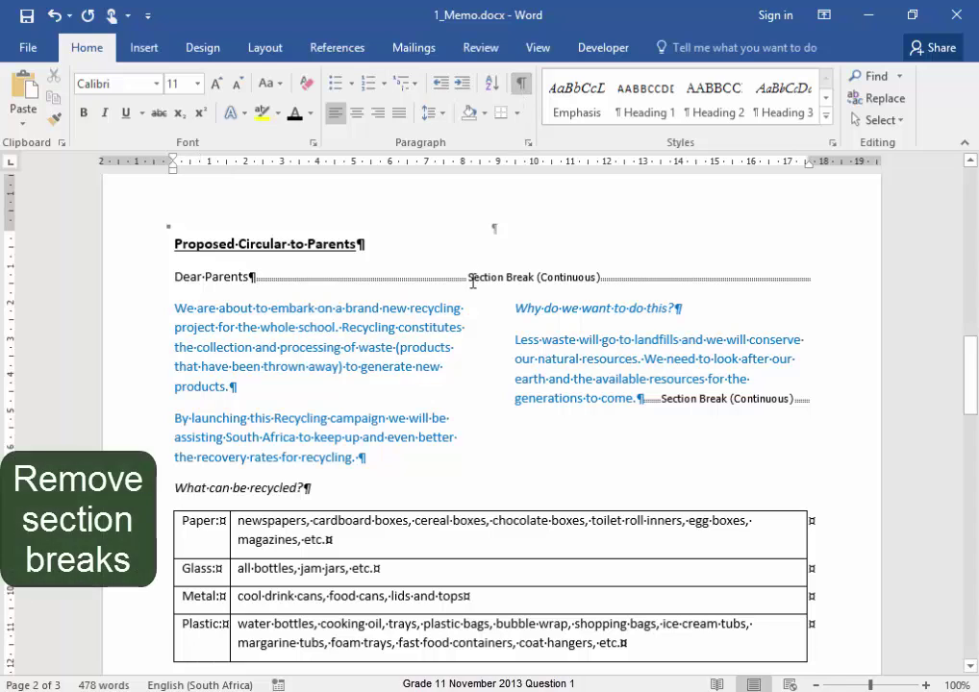
key(Delete)
click(645, 410)
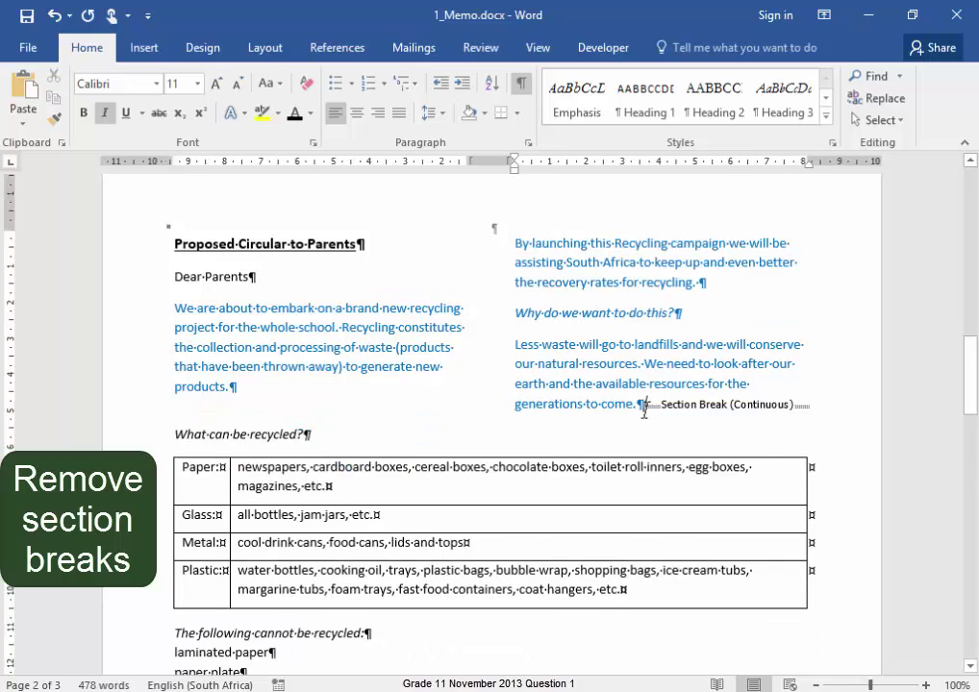
key(Delete)
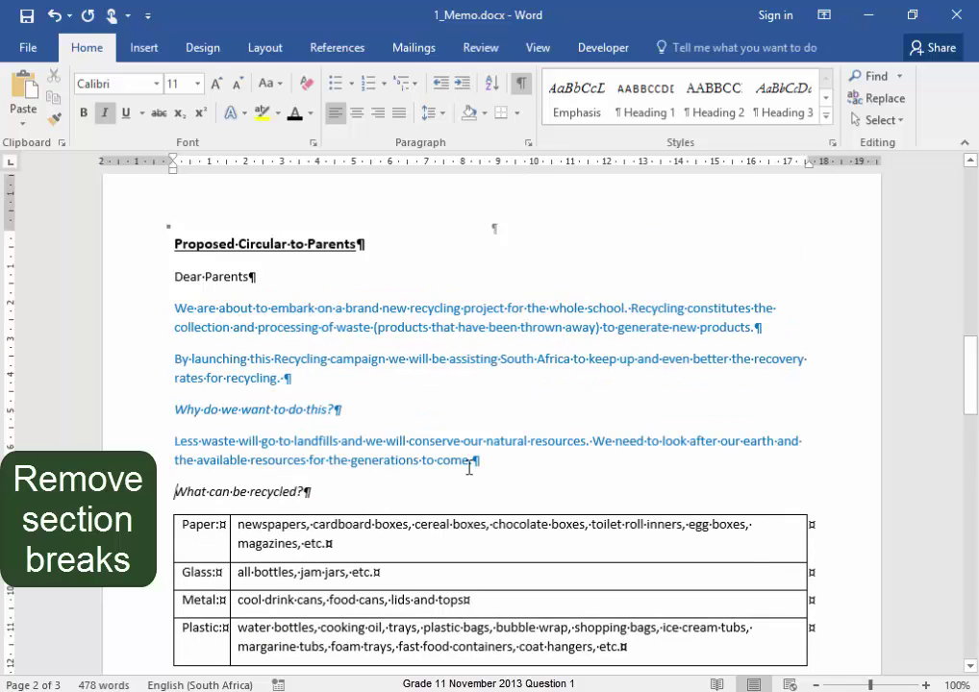
scroll(468, 465, down, 3)
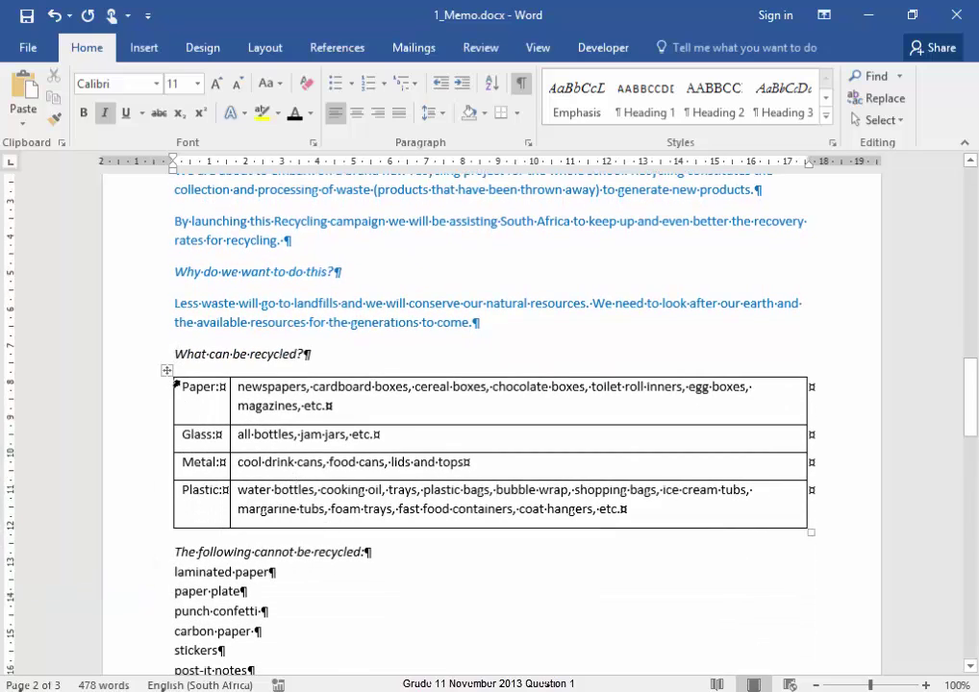
Step: Convert the recycling table to text with tabs as the separator
click(167, 374)
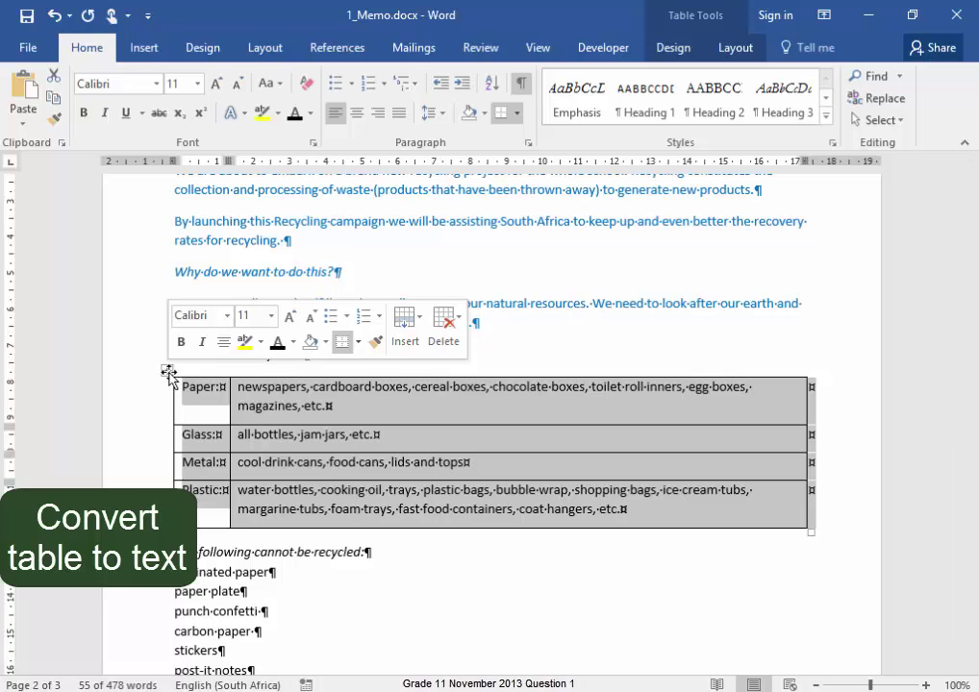
click(736, 47)
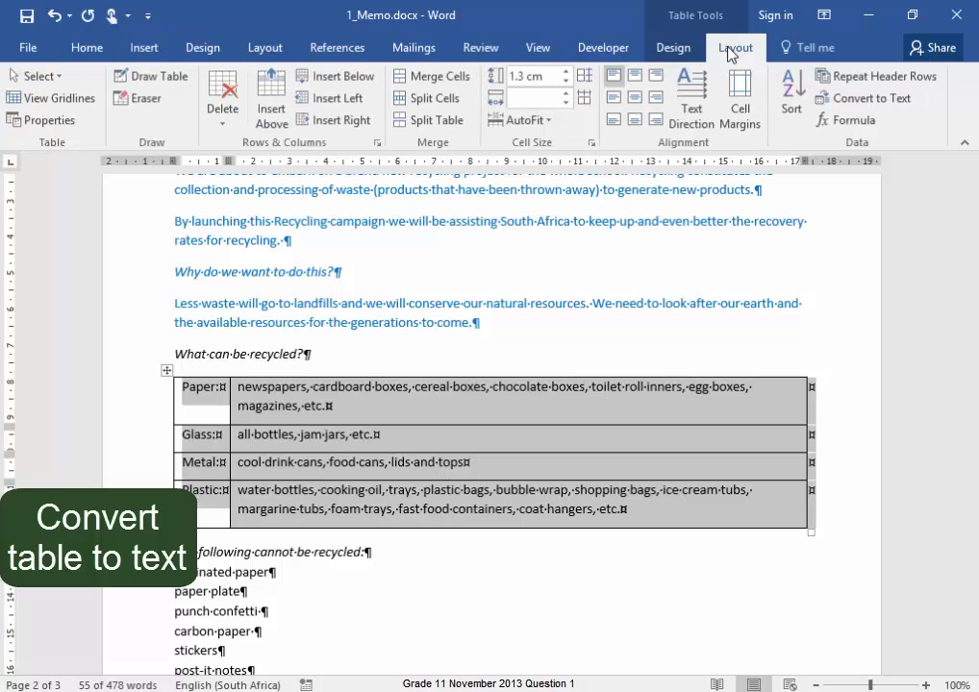
click(842, 100)
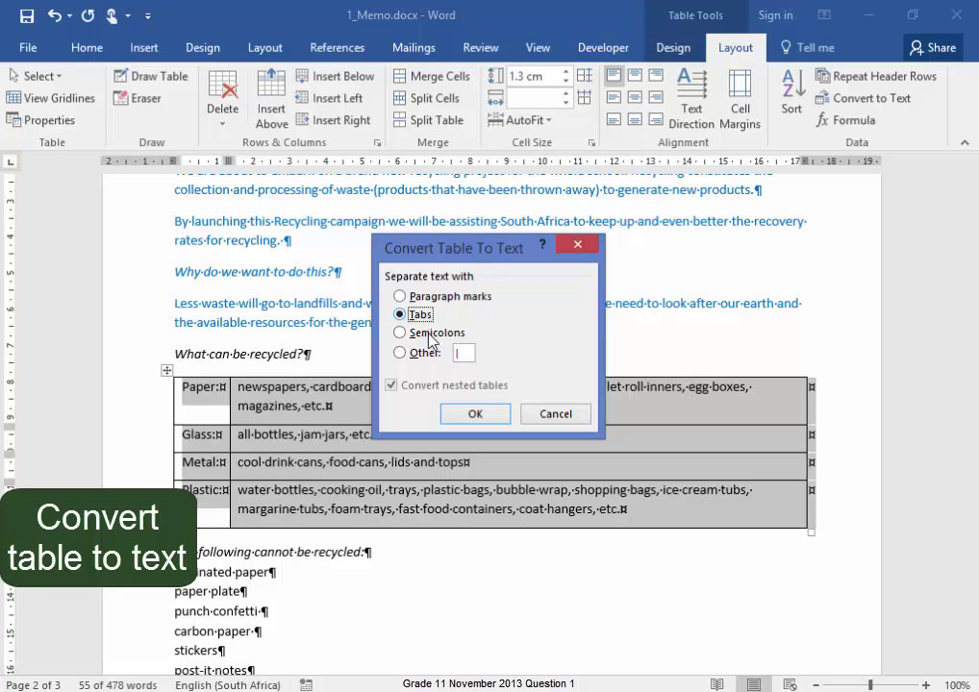
click(474, 415)
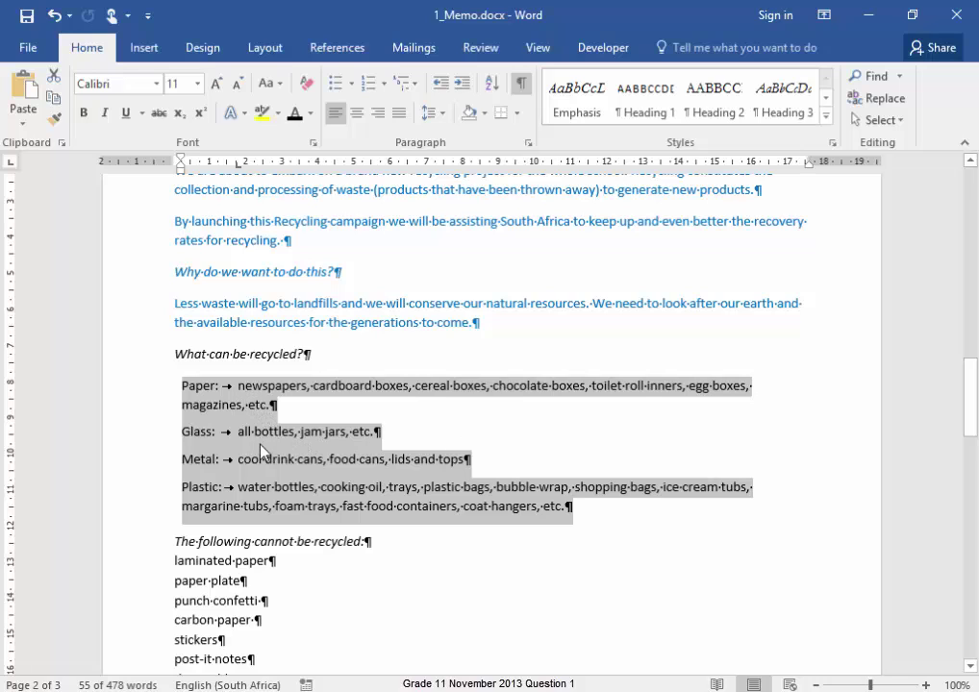
Step: Apply a 1.75 cm hanging indent to the Paper, Glass, Metal and Plastic lines and fine-tune it on the ruler
click(528, 143)
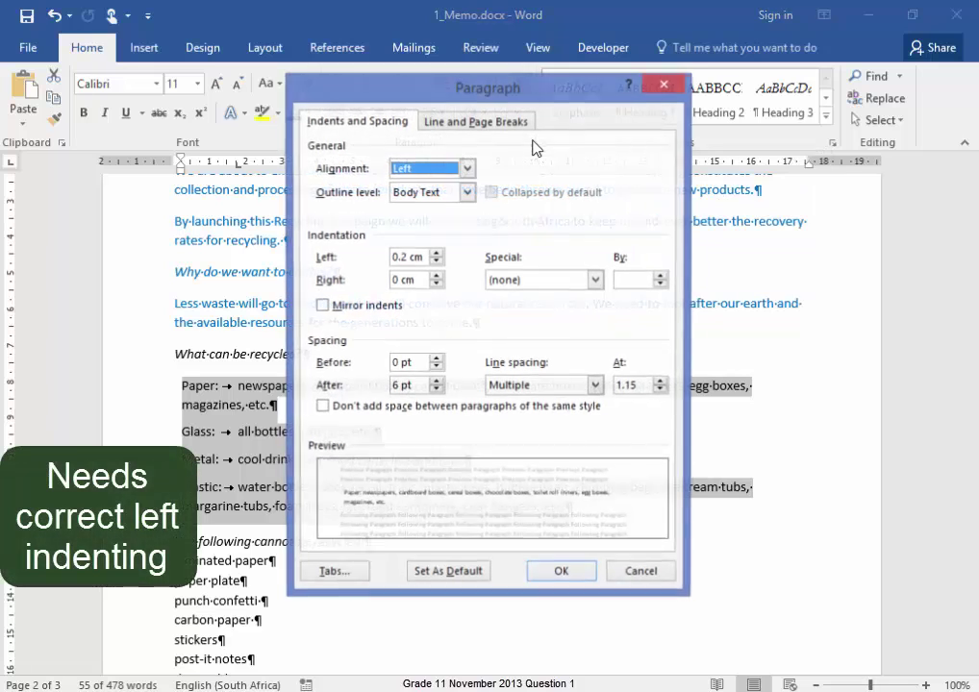
click(598, 284)
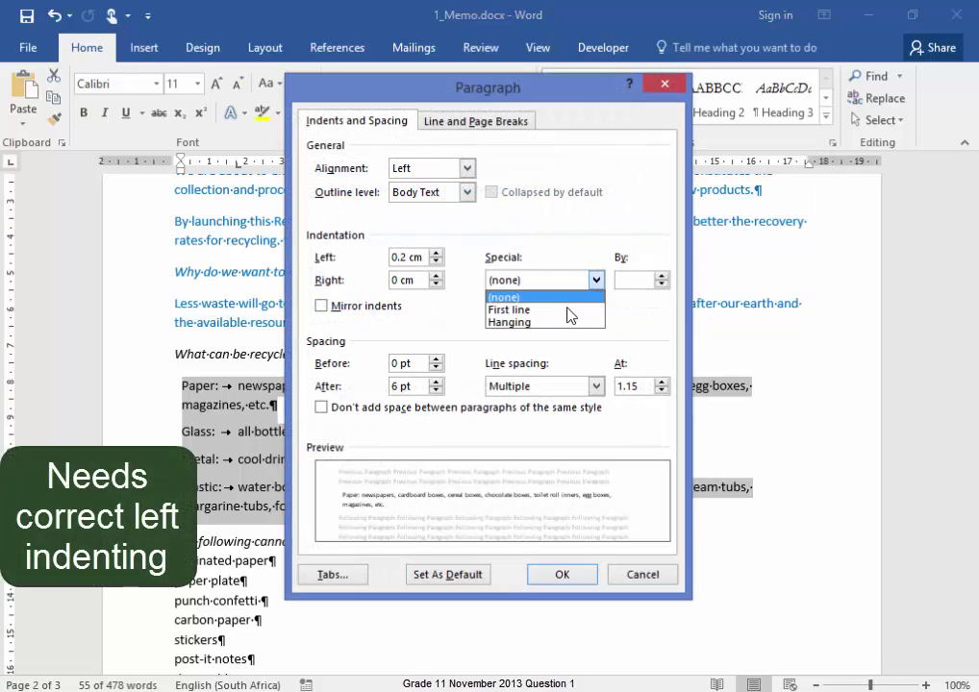
click(557, 325)
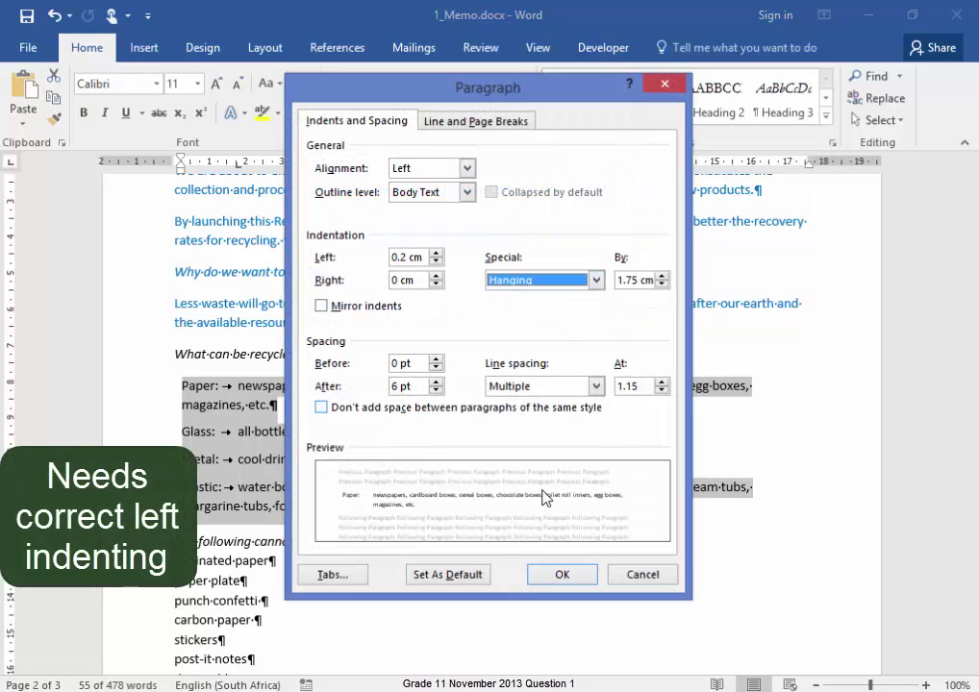
click(559, 577)
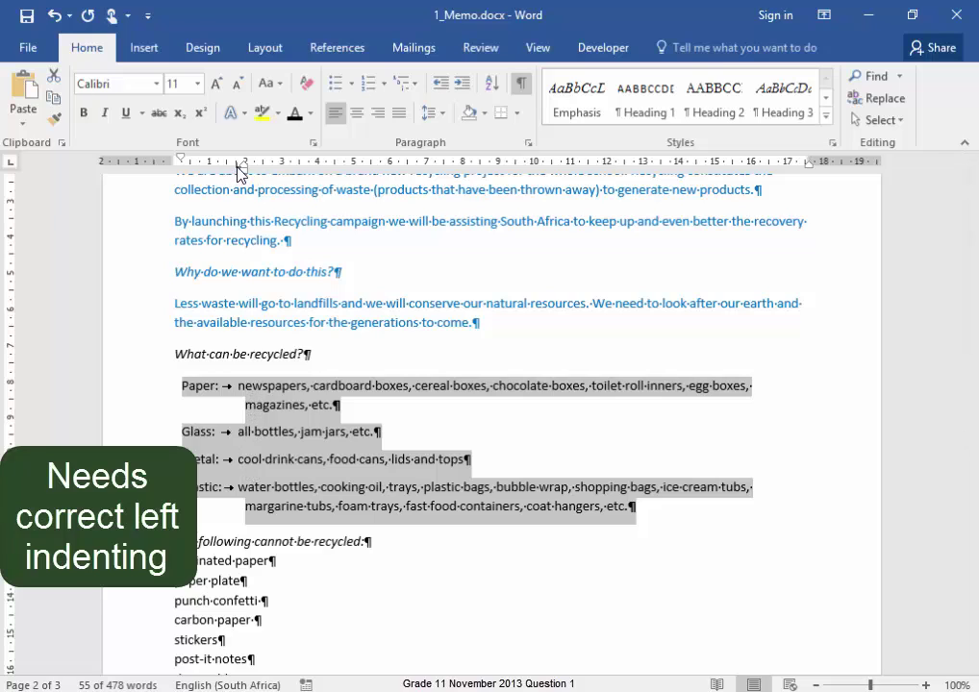
drag(239, 168, 243, 168)
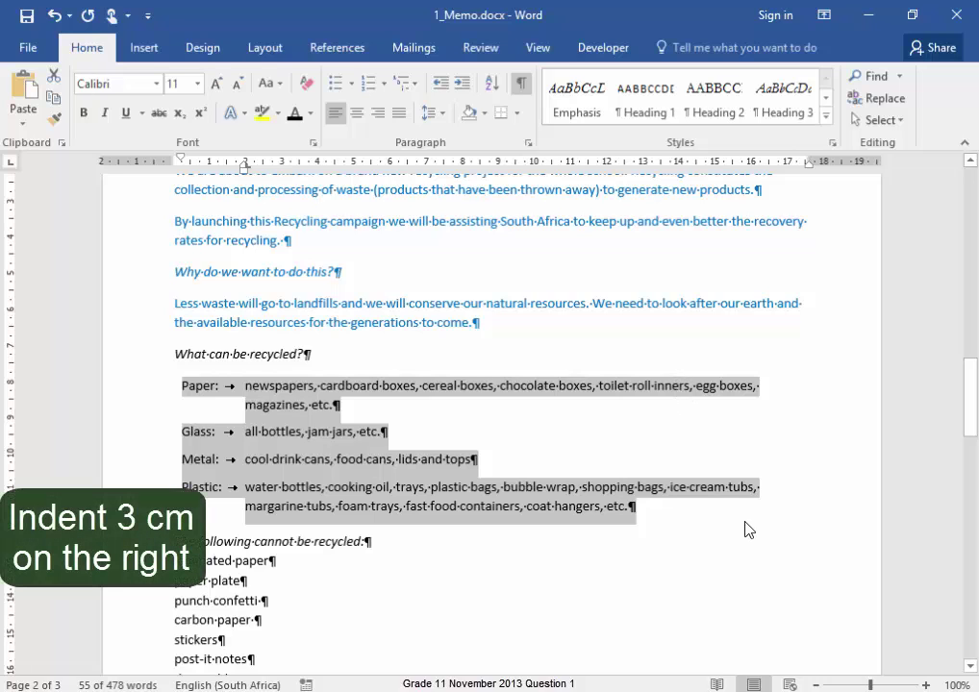
Step: Set a 3 cm right indent on the four recycling lines, then select the cannot-be-recycled items
click(530, 144)
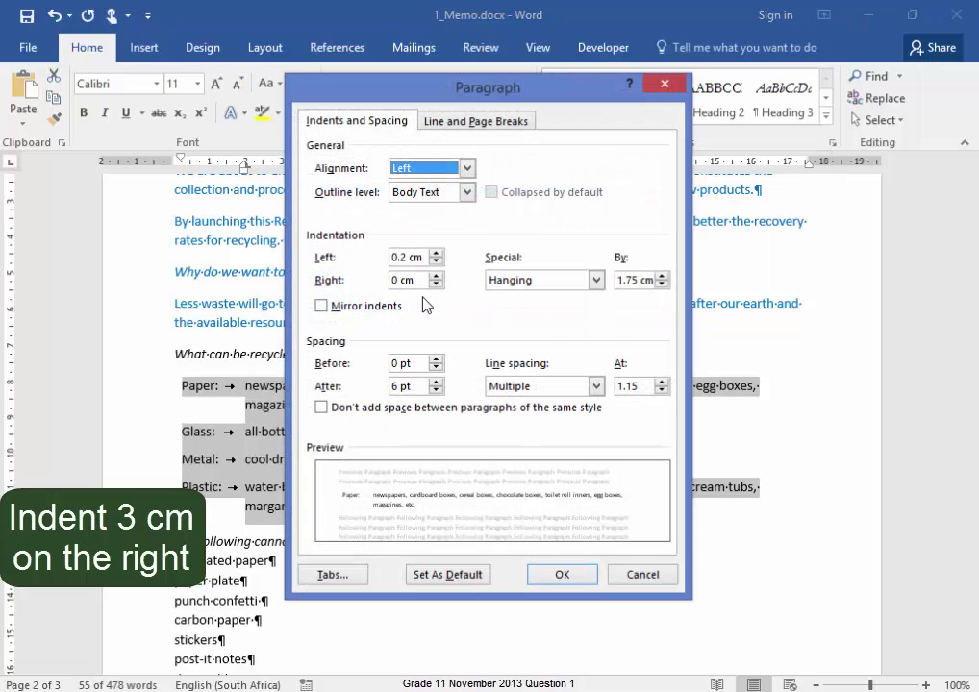
drag(415, 281, 392, 286)
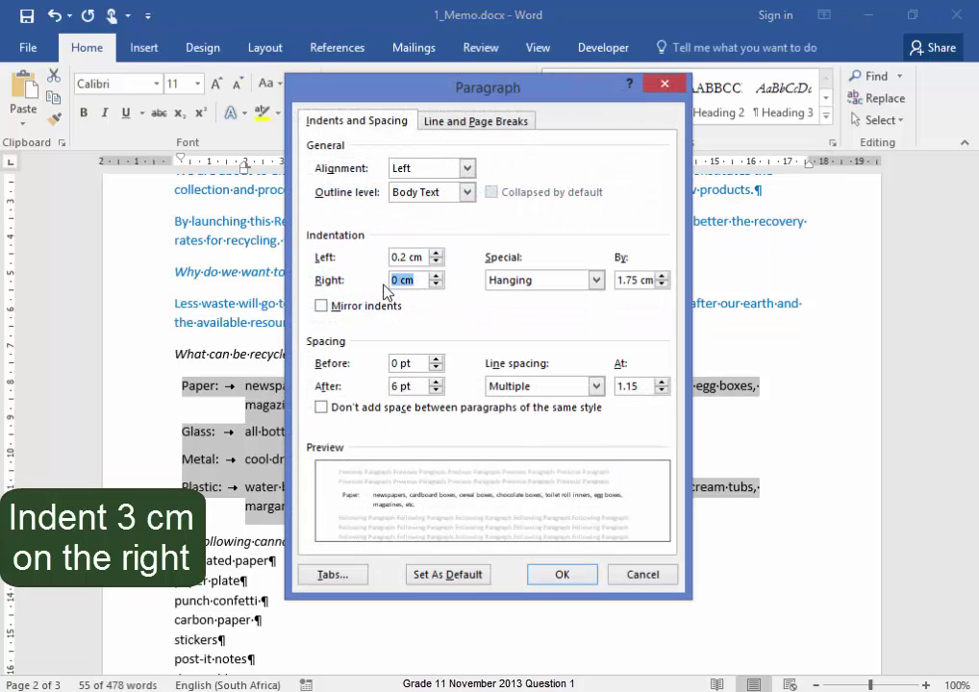
text(3)
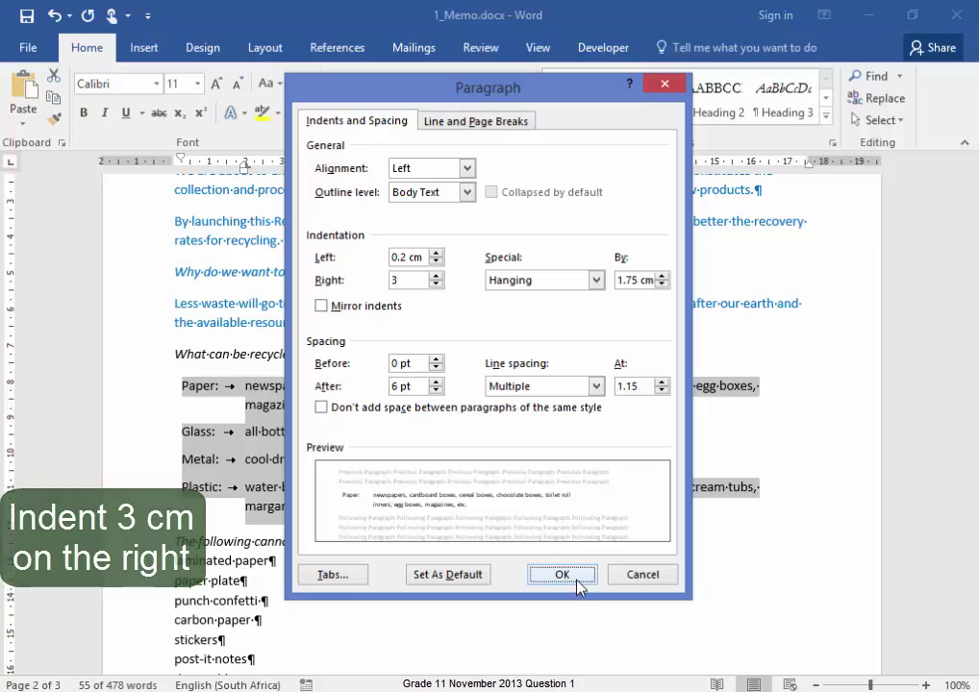
click(563, 573)
click(657, 608)
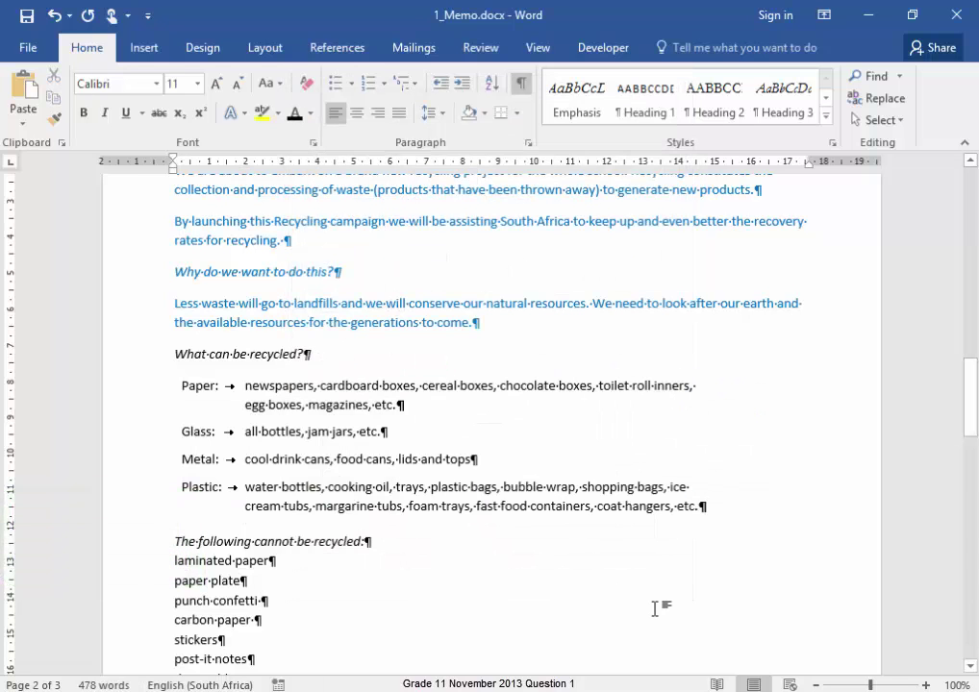
scroll(655, 608, down, 5)
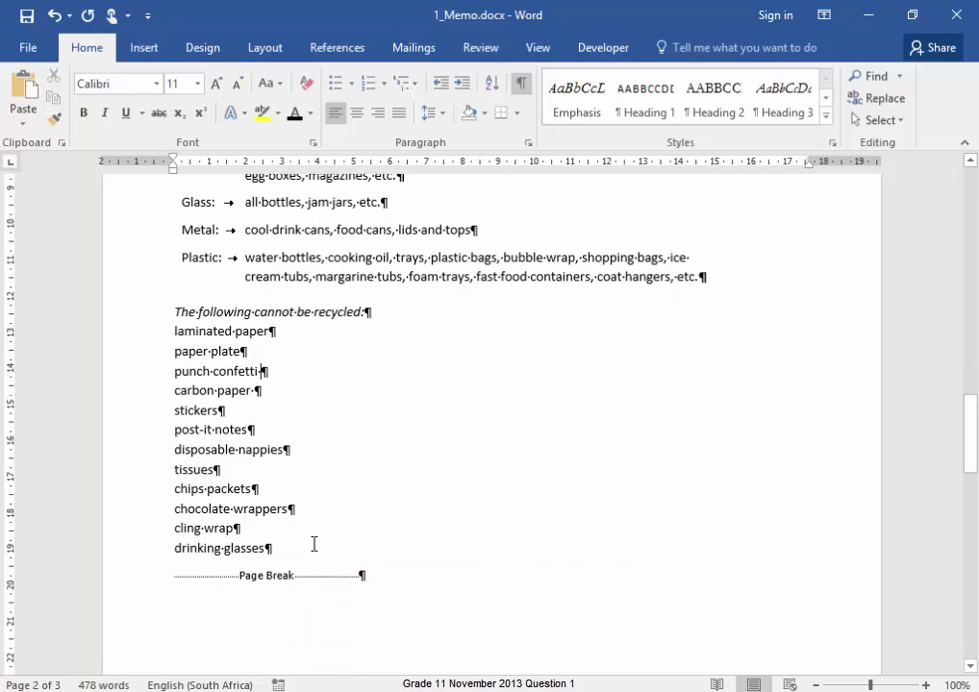
drag(297, 545, 161, 333)
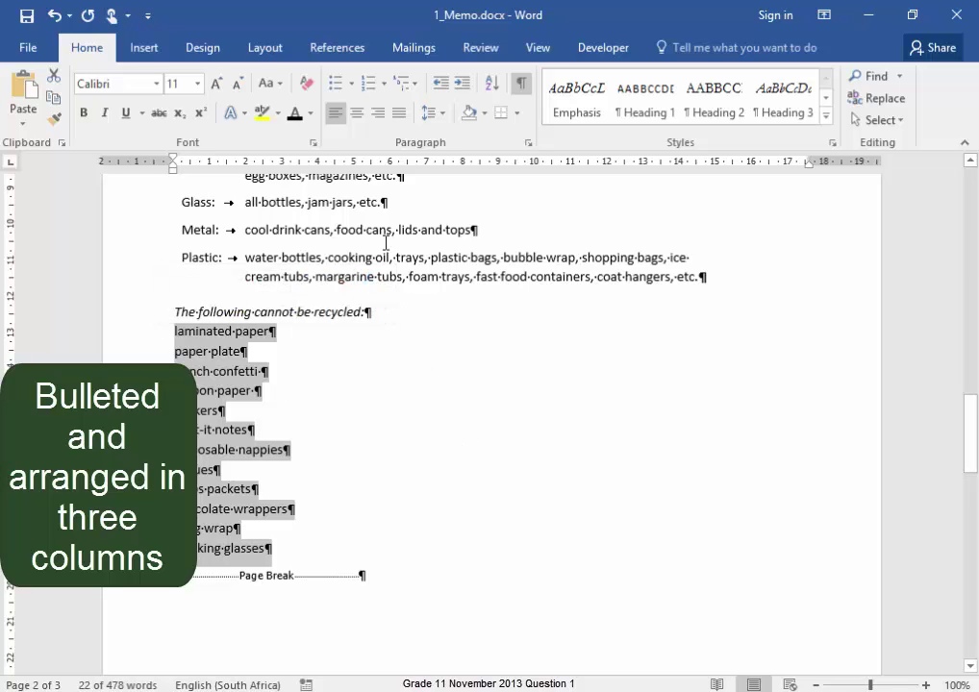
Step: Bullet the cannot-be-recycled items and arrange the selected text in three columns
click(334, 88)
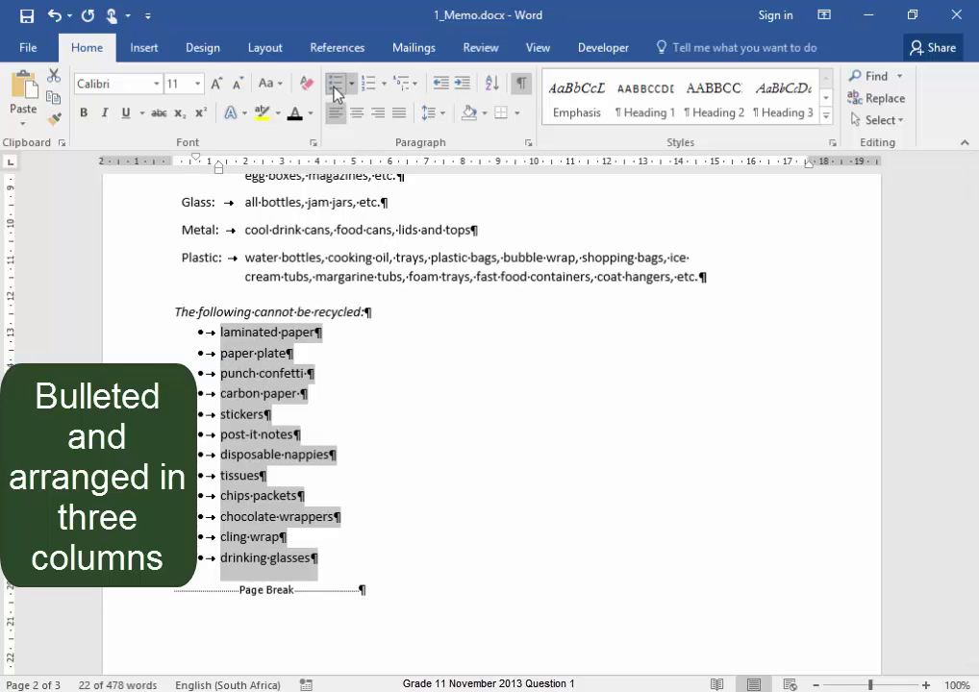
click(266, 53)
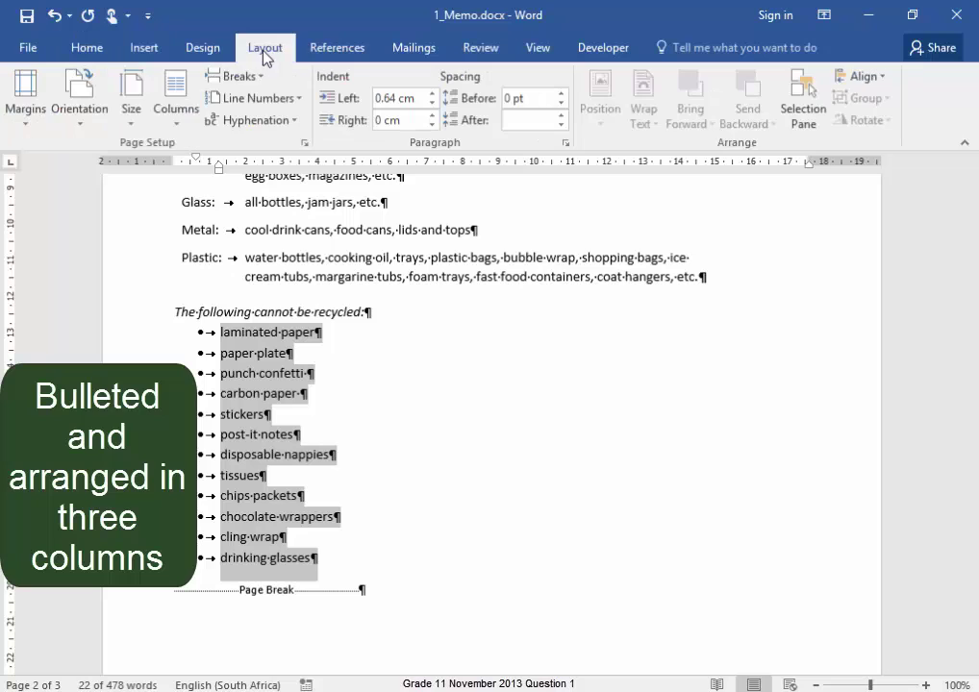
click(181, 125)
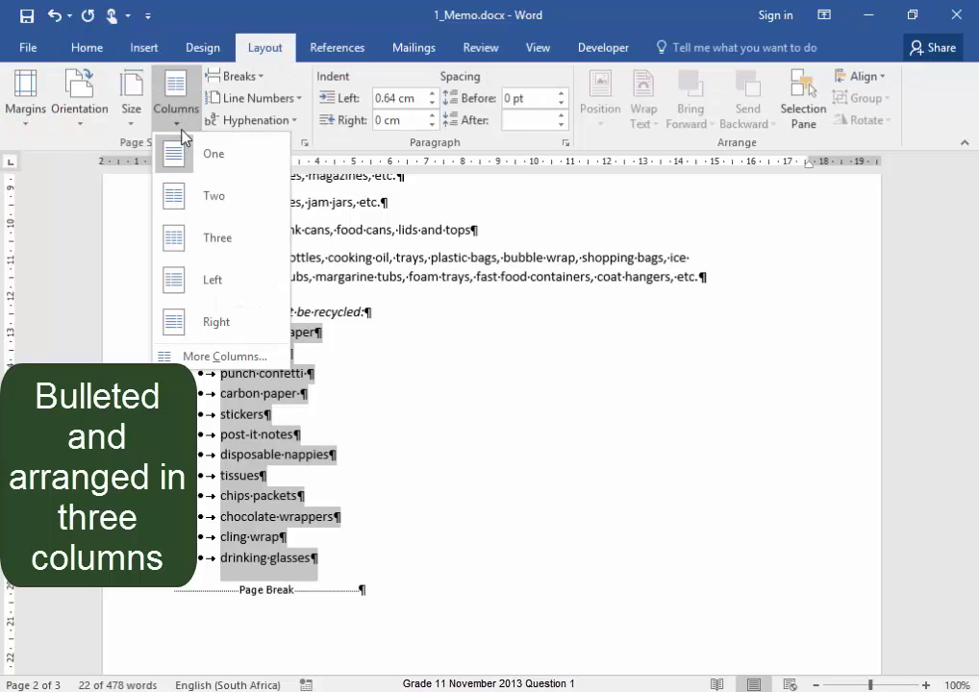
click(202, 356)
click(452, 290)
click(452, 290)
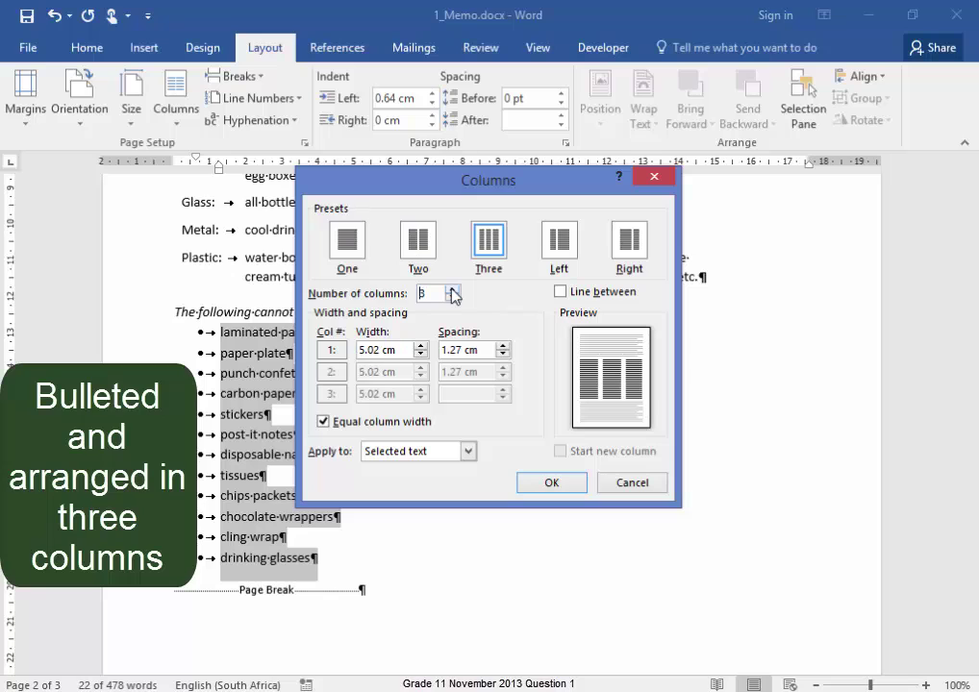
click(552, 483)
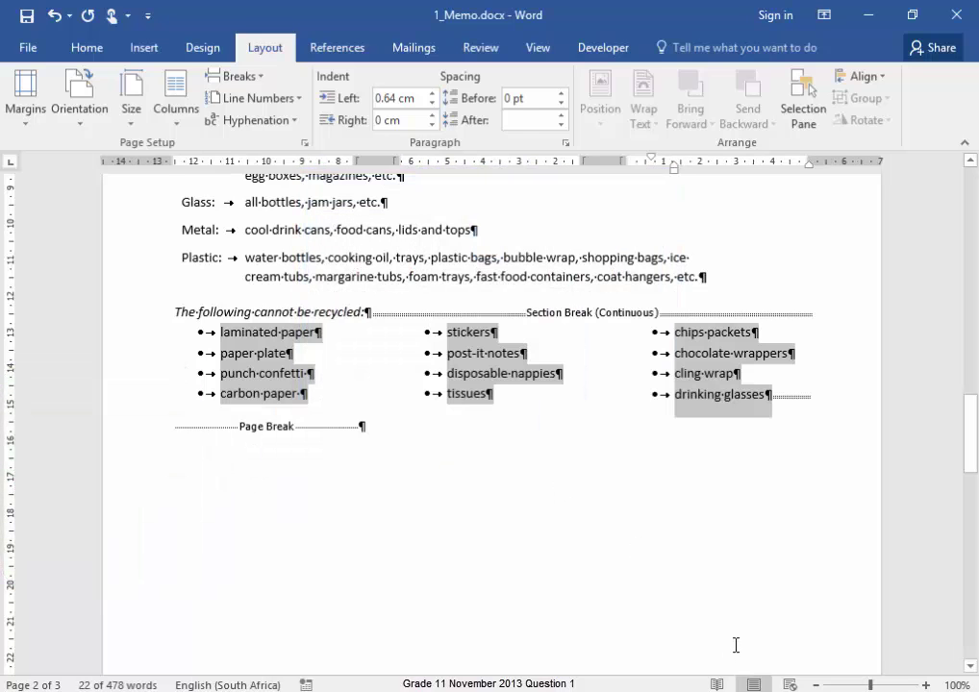
key(Down)
Step: Insert a tab and a rich text content control after Name, then select the Name to E-mail lines
scroll(736, 645, down, 6)
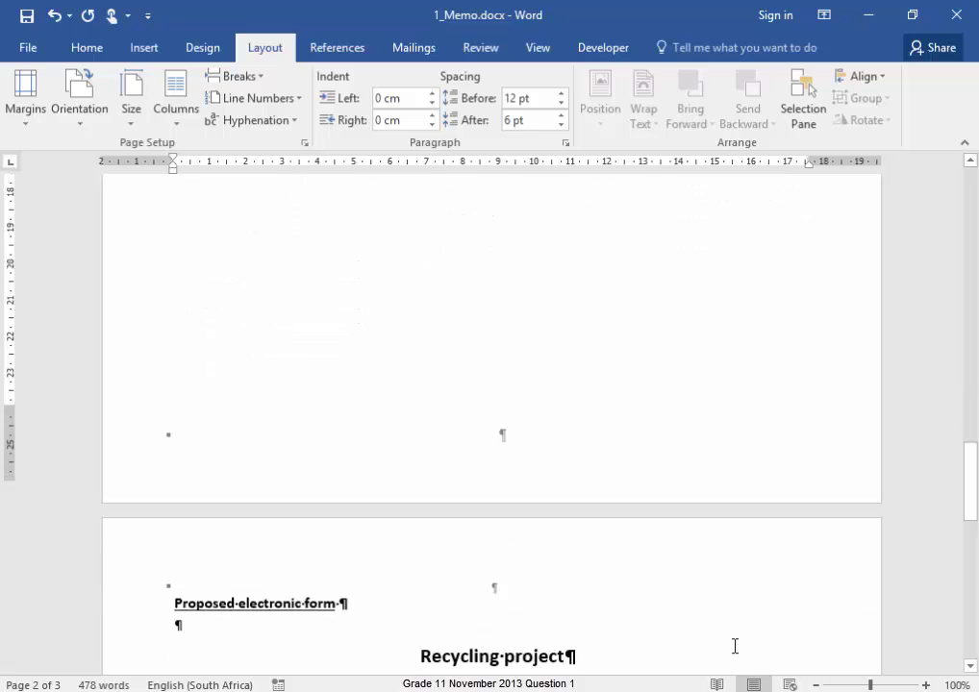
scroll(735, 646, down, 8)
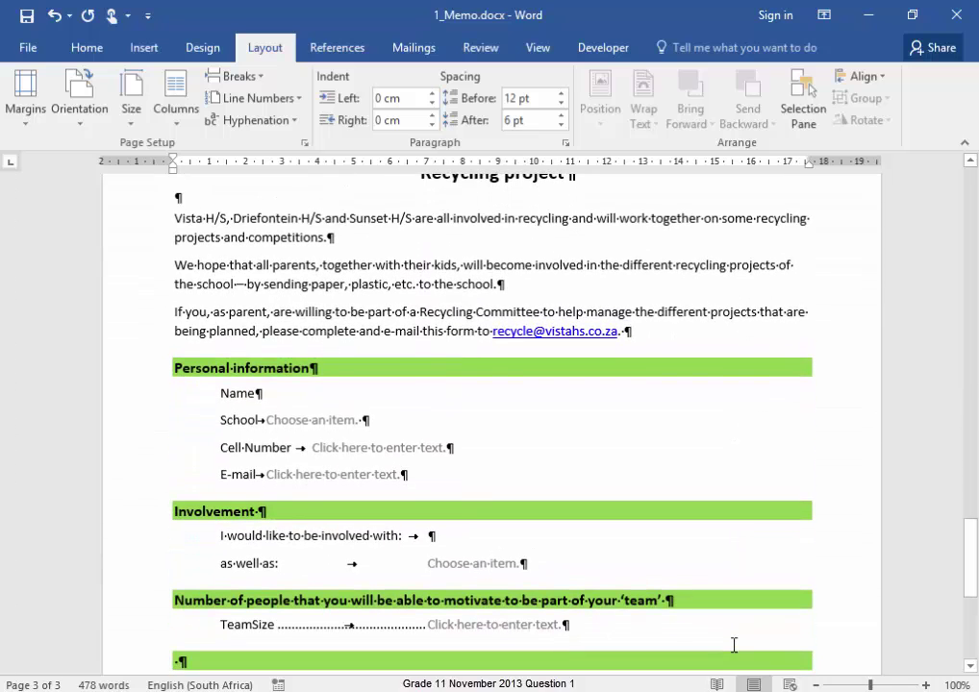
click(279, 397)
key(Tab)
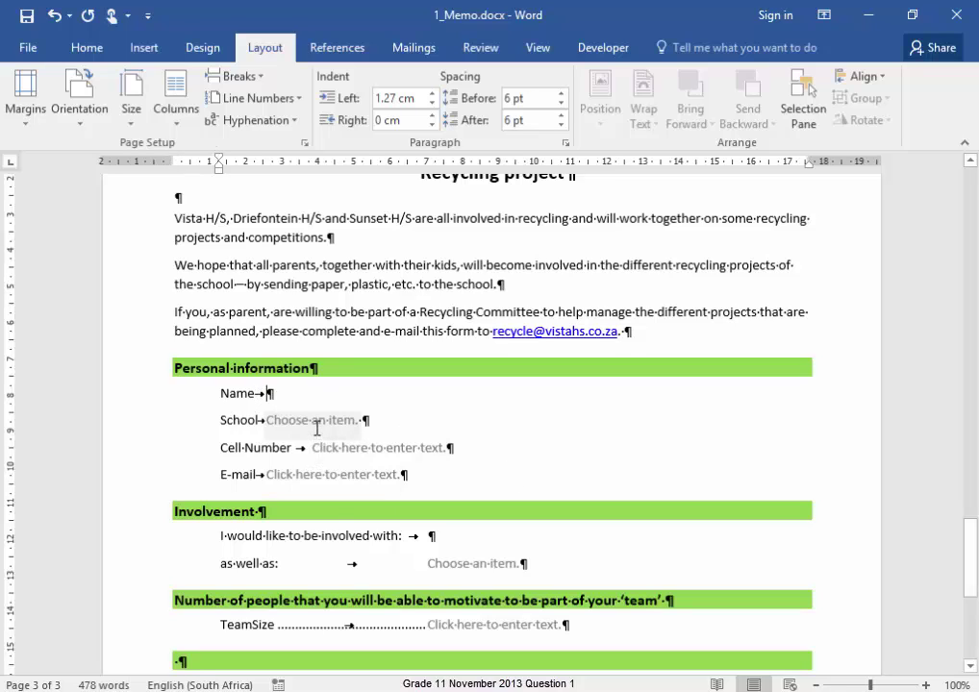
click(600, 48)
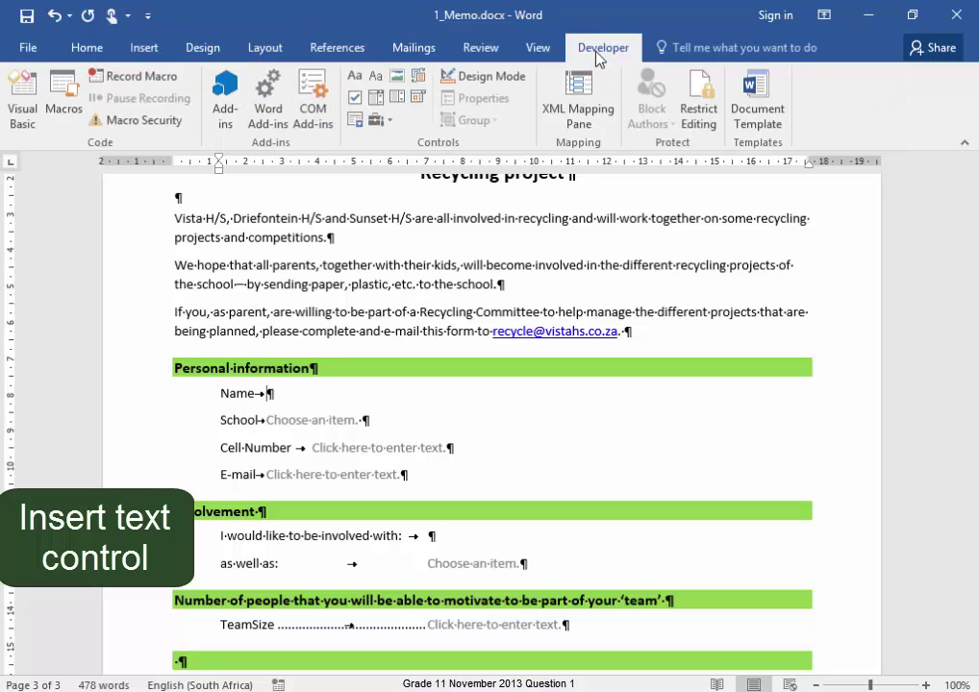
click(350, 82)
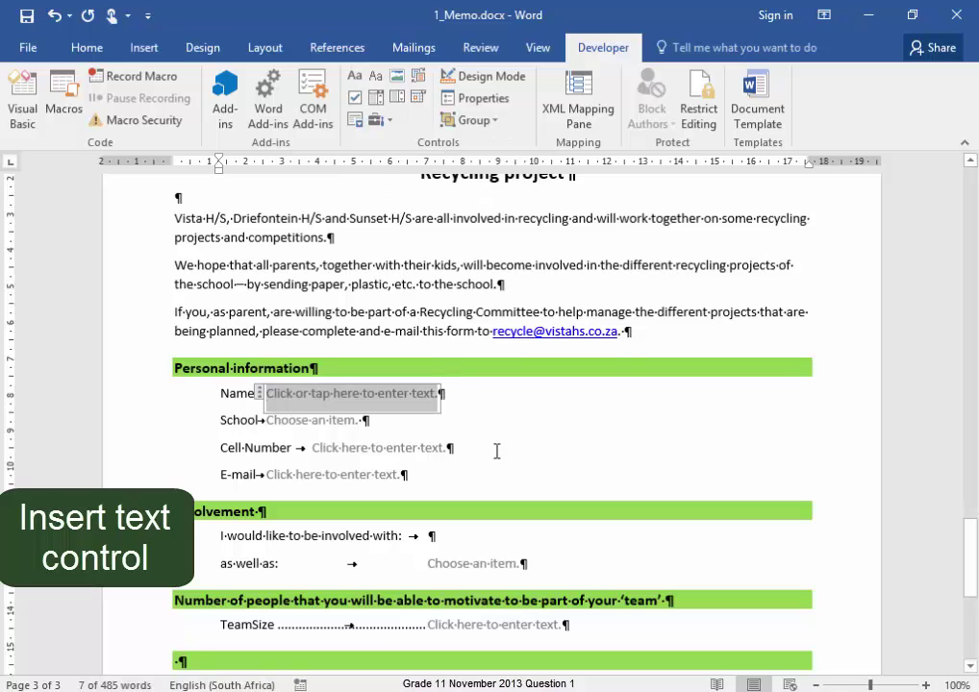
click(528, 475)
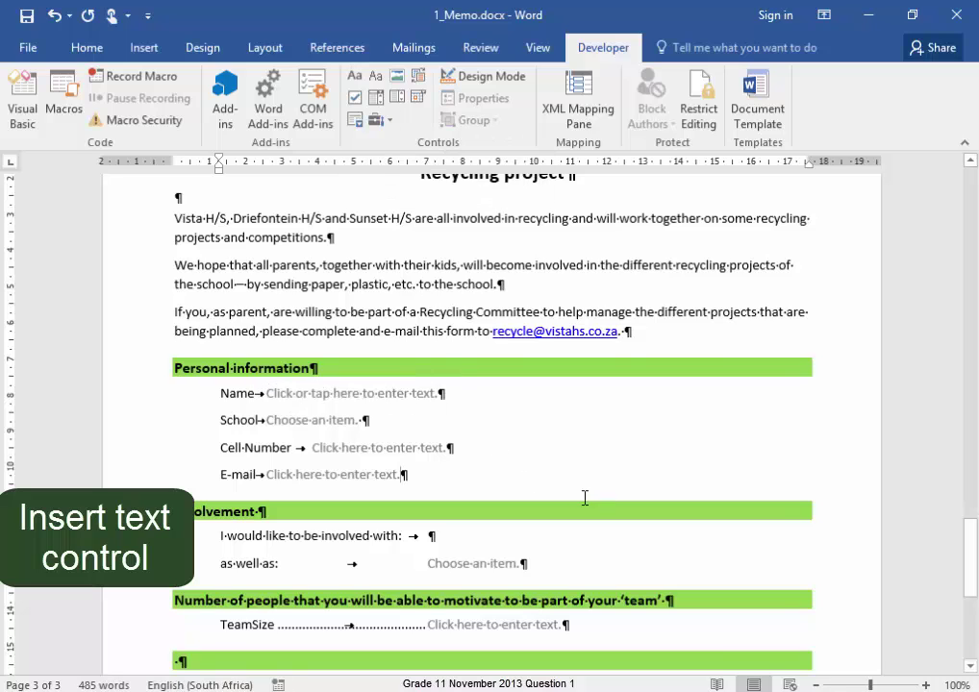
drag(427, 475, 313, 402)
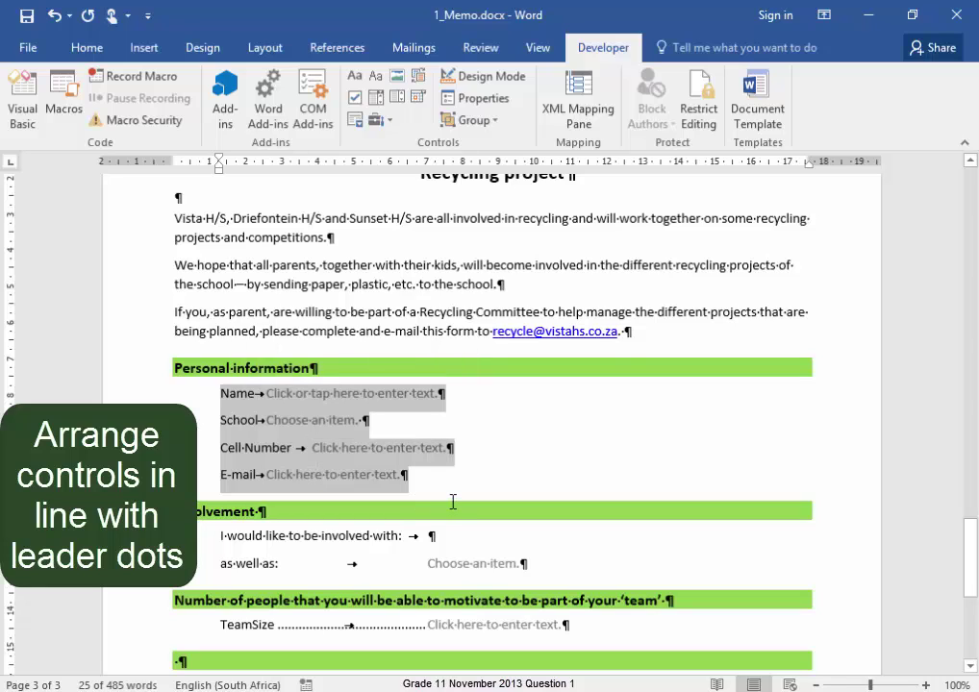
Step: Clear the old tabs on the selected lines and set a single 7 cm tab stop with leader style 2 (dots)
click(87, 48)
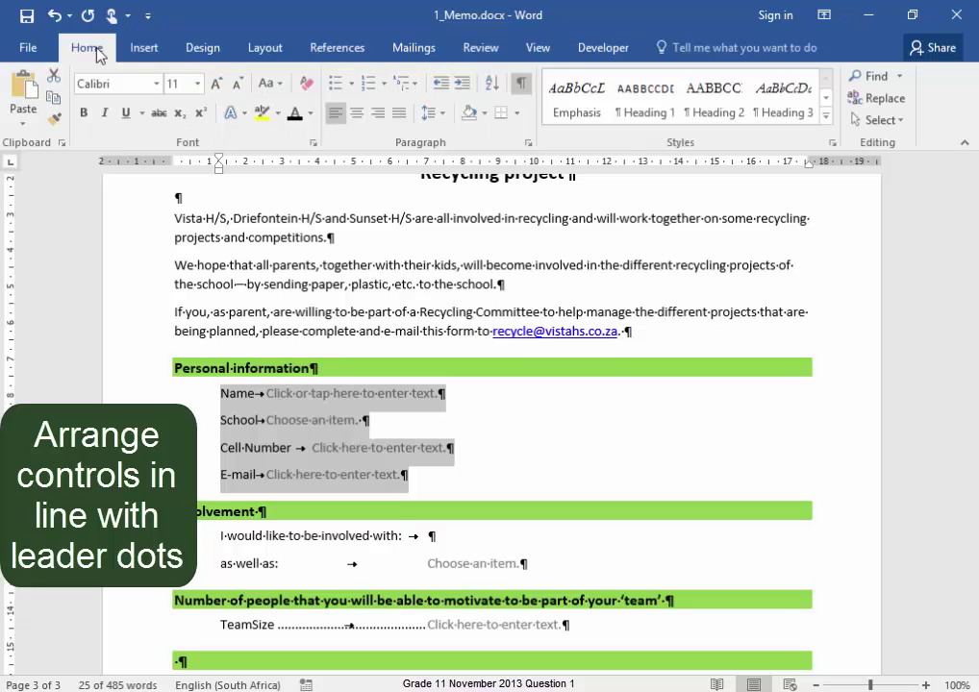
click(528, 143)
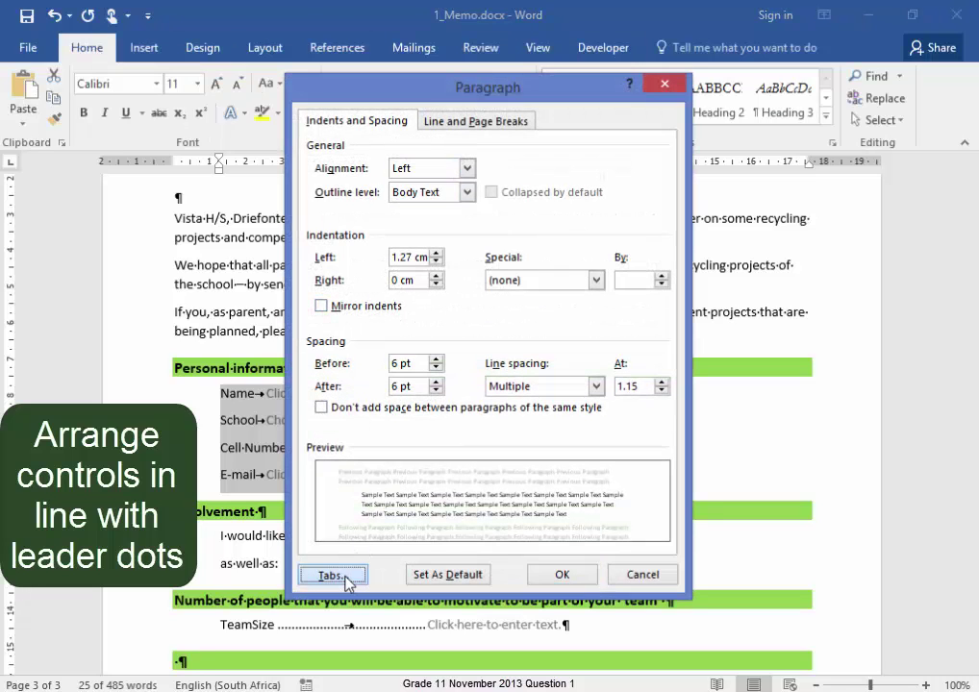
click(346, 581)
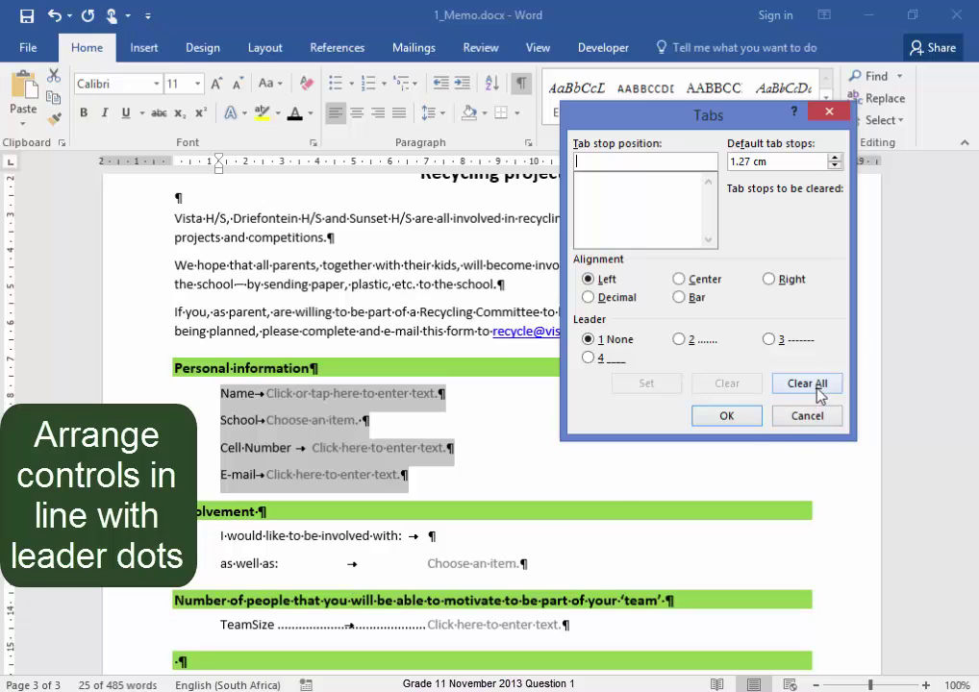
click(816, 389)
text(7)
click(679, 339)
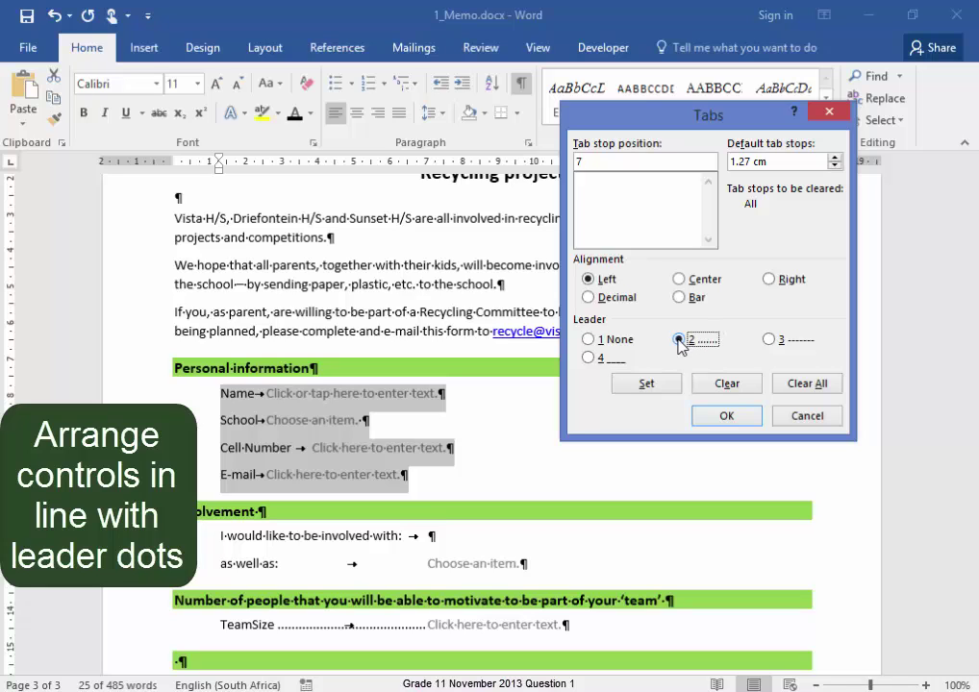
click(646, 382)
click(721, 416)
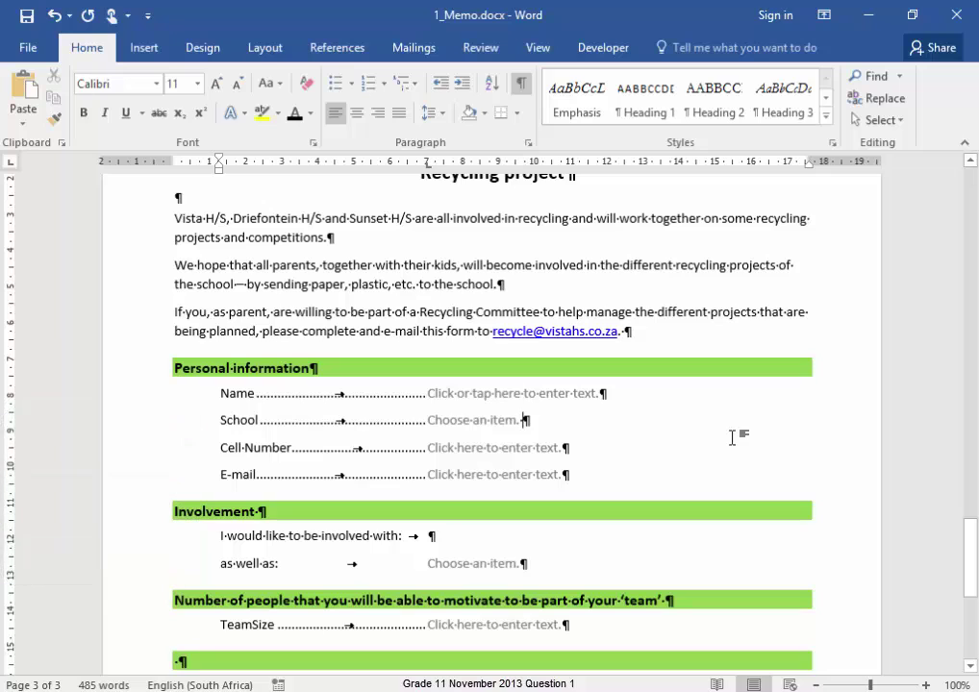
click(492, 537)
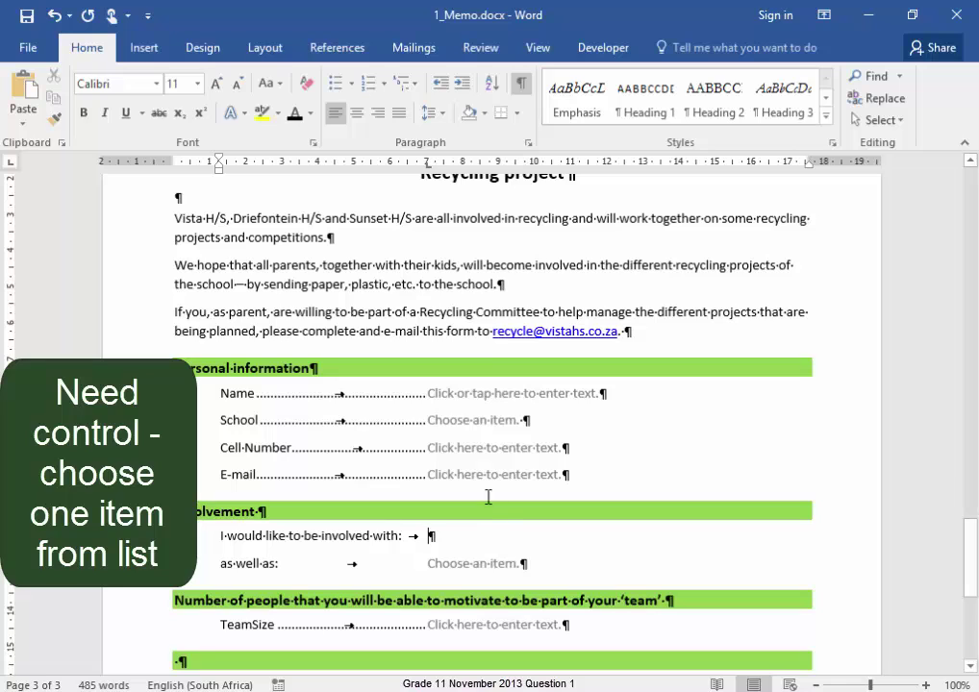
Step: Insert a Drop-Down List content control after 'I would like to be involved with:' and add Paper as its first choice
click(603, 50)
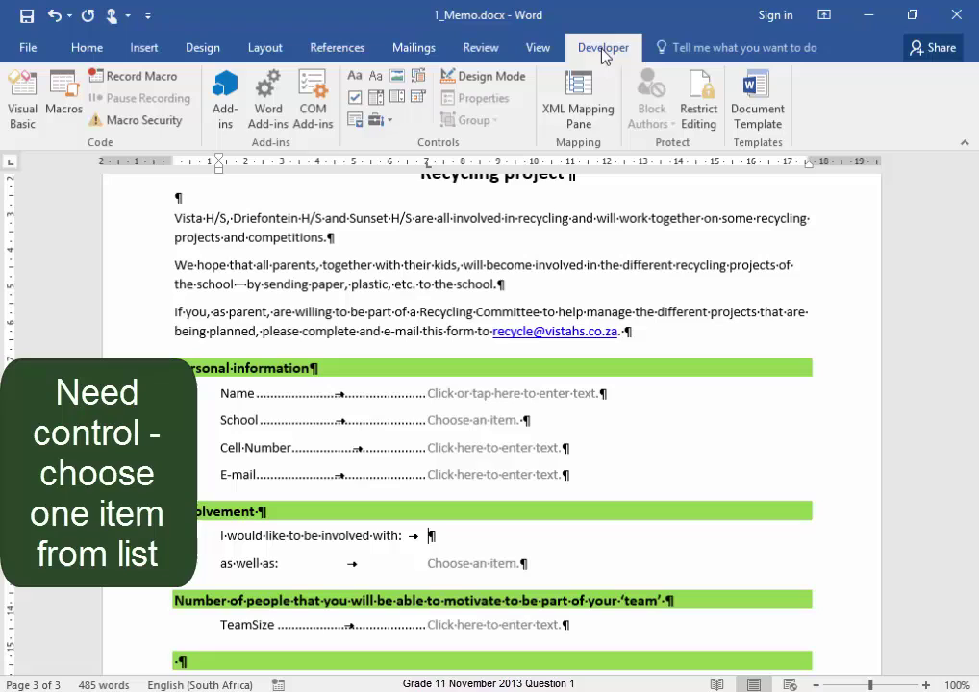
click(400, 98)
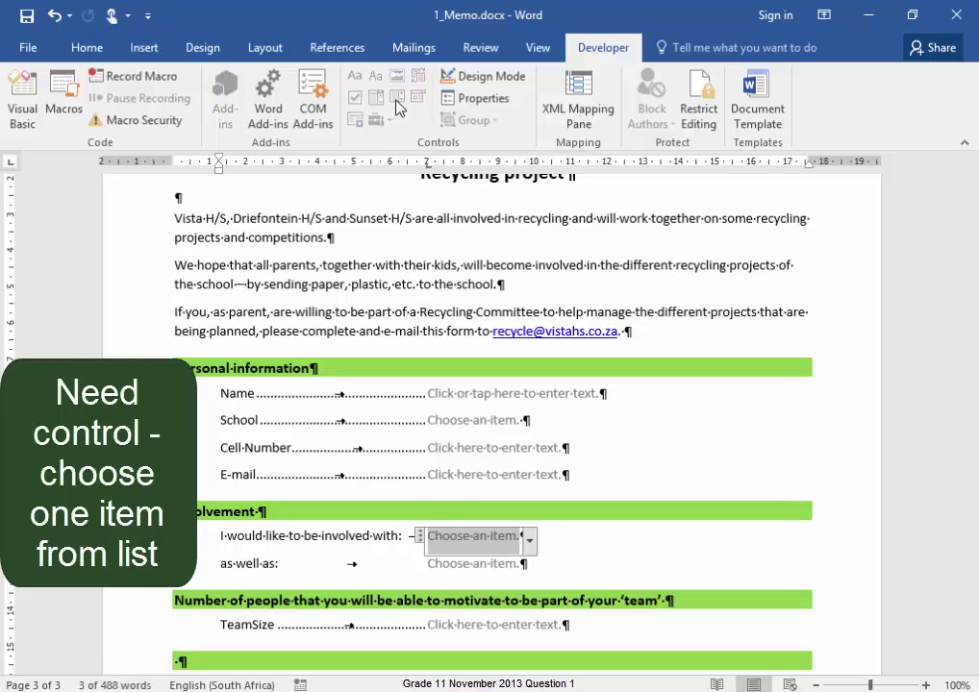
click(474, 102)
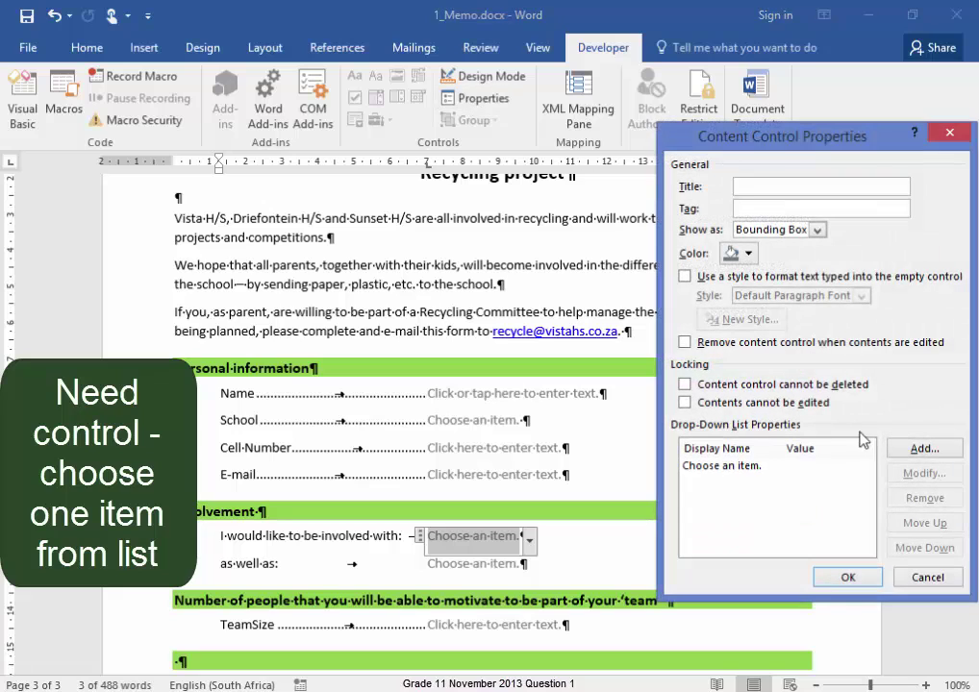
click(927, 452)
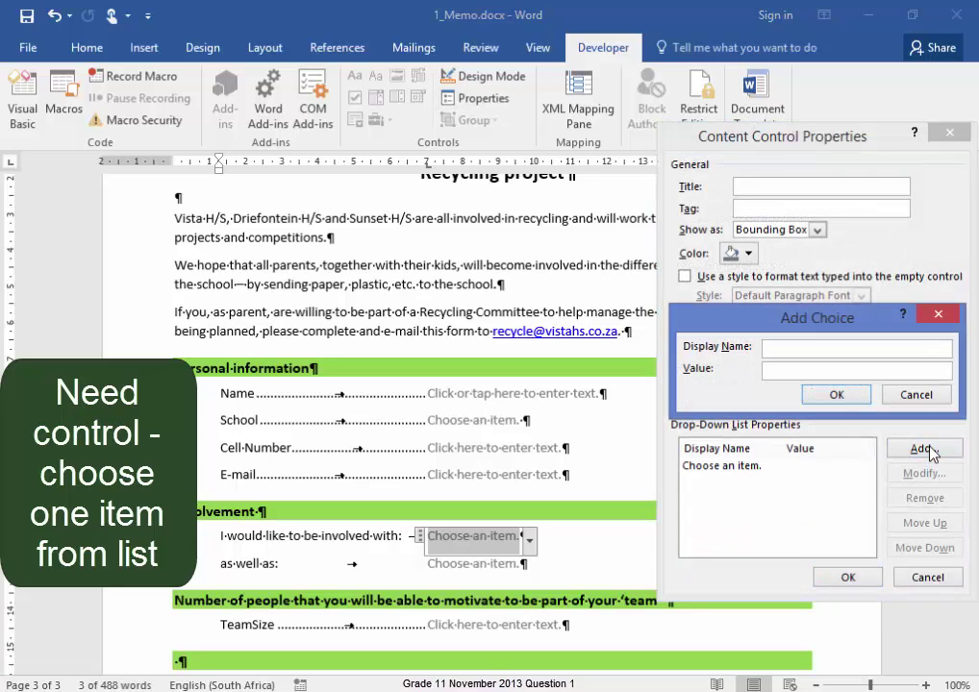
text(Paper)
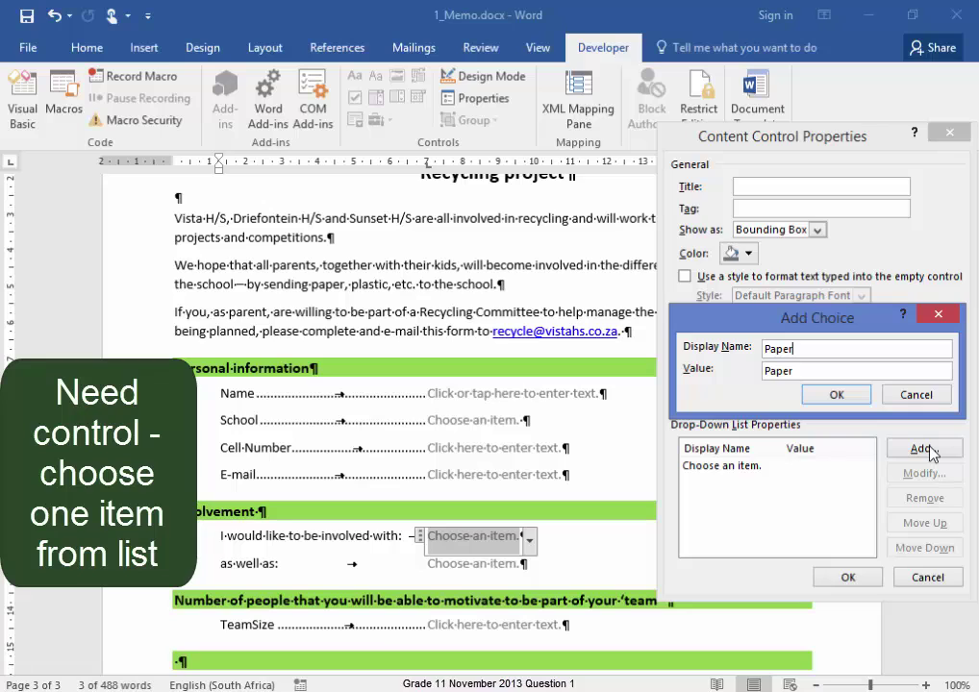
click(838, 396)
Step: Add Plastic, Cans and Glass as further drop-down choices and apply the list properties
click(913, 450)
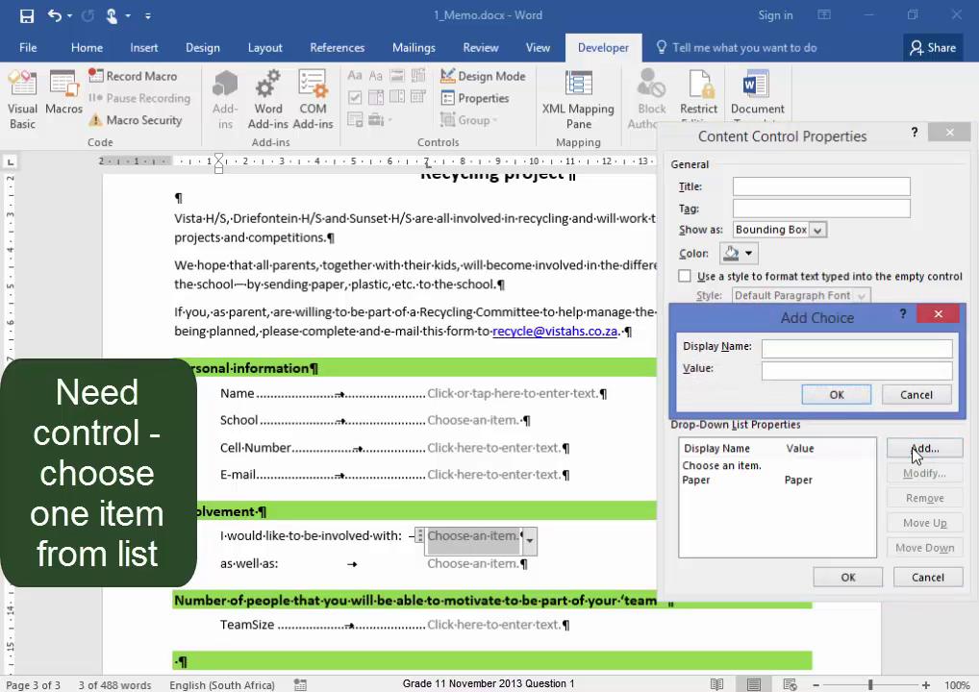
text(Plastic)
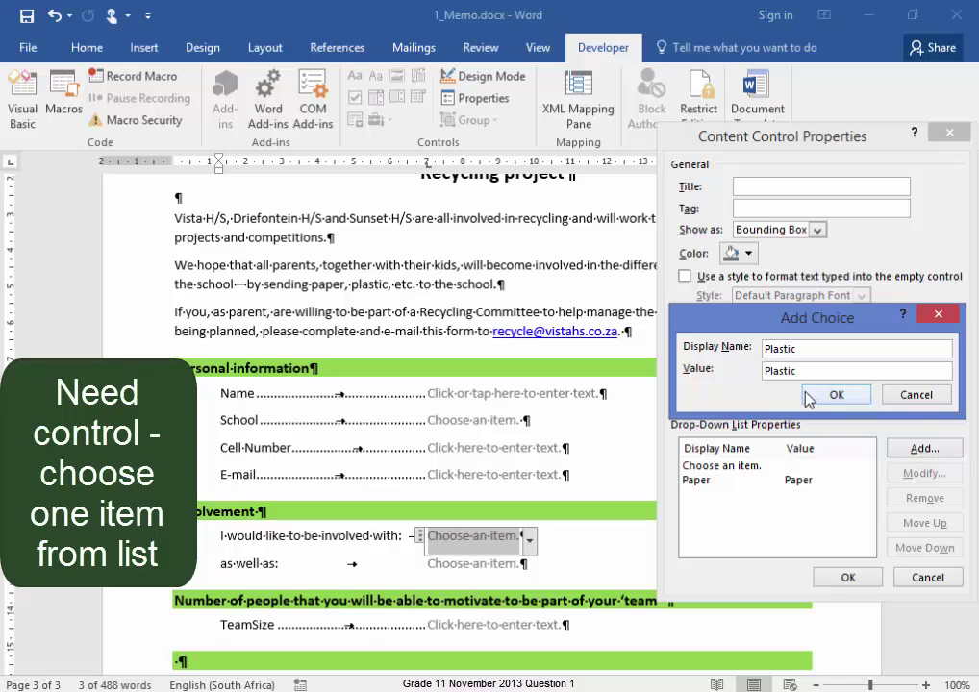
click(832, 395)
click(915, 449)
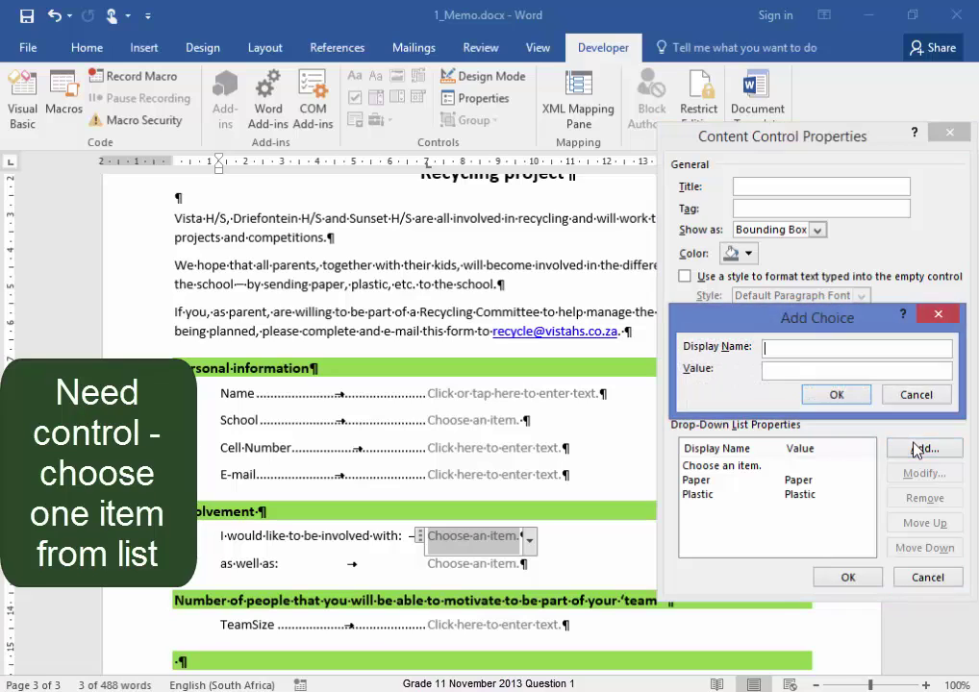
text(Cans)
click(829, 395)
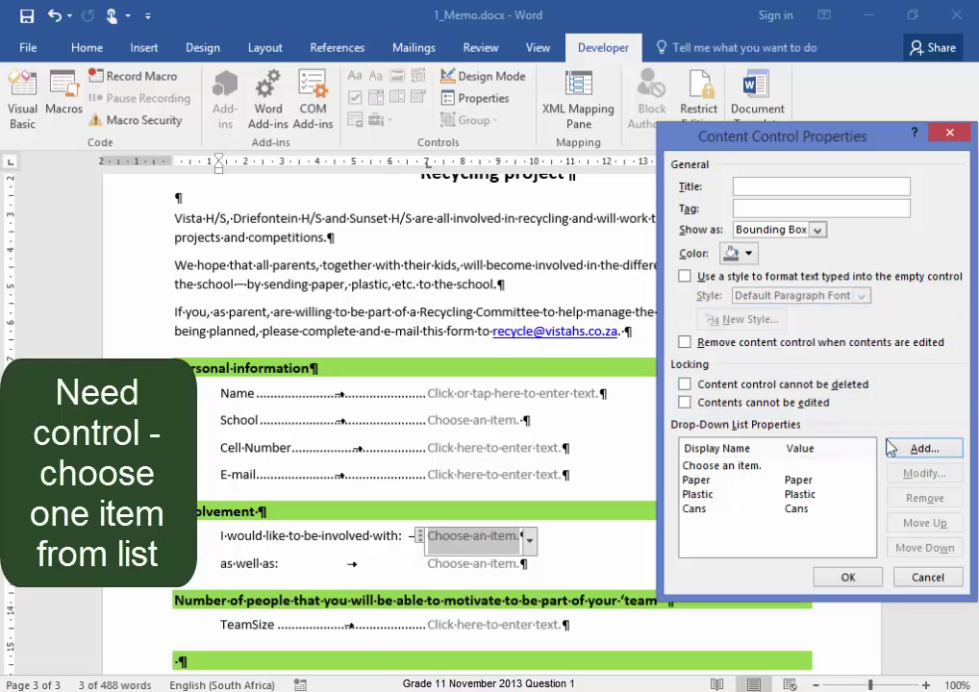
click(916, 450)
text(Glass)
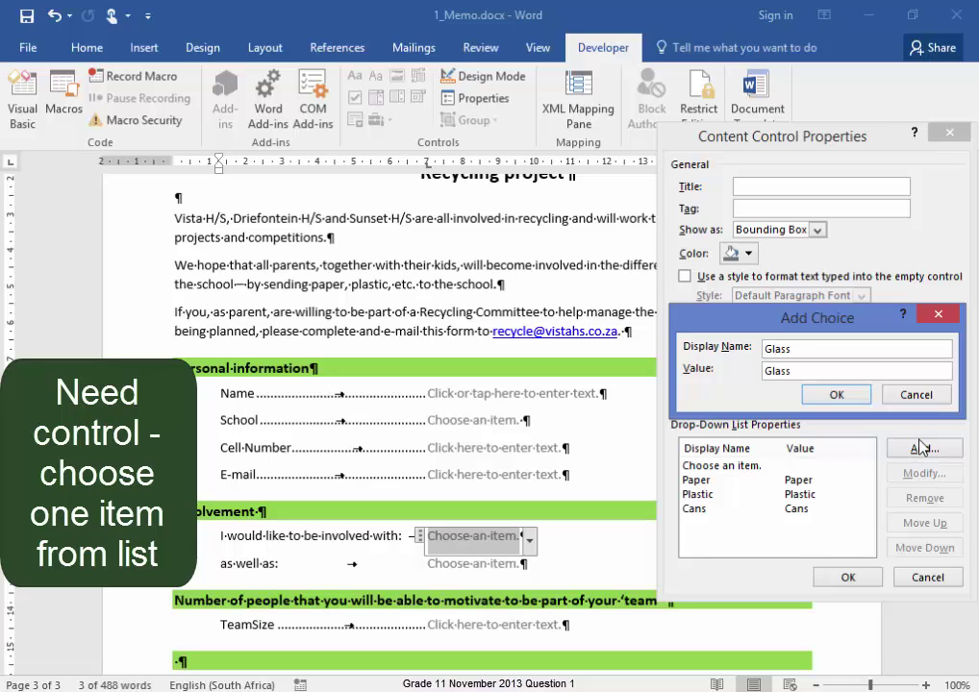
click(832, 396)
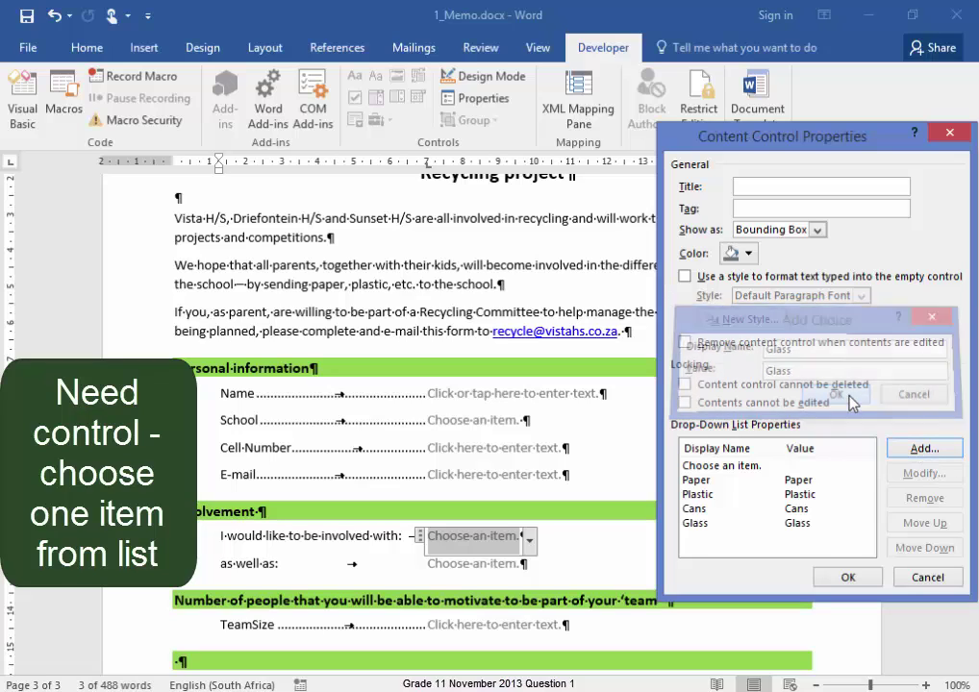
click(851, 580)
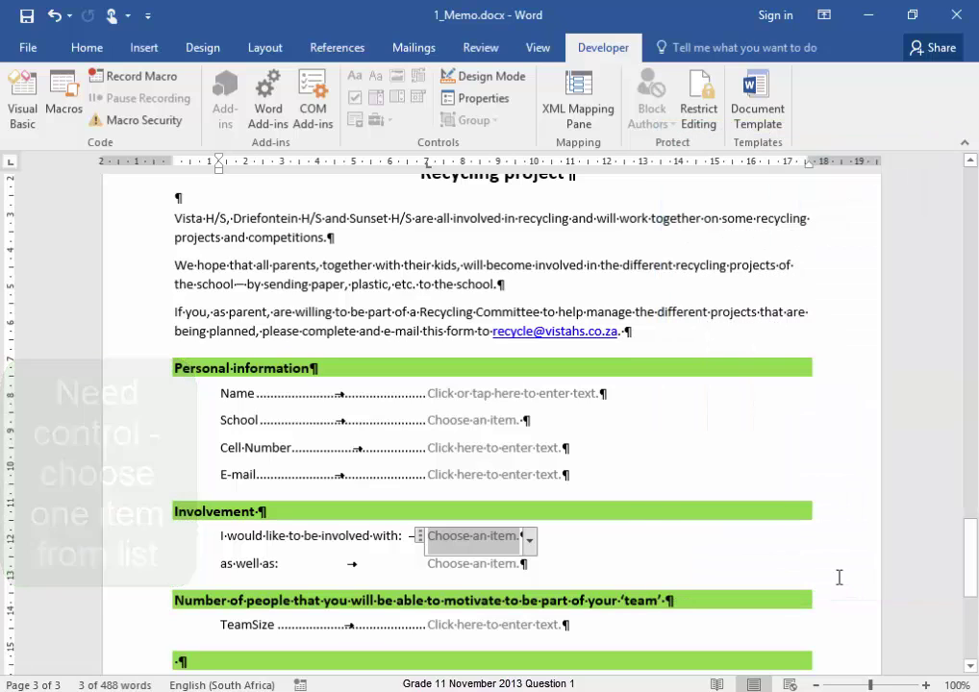
click(666, 567)
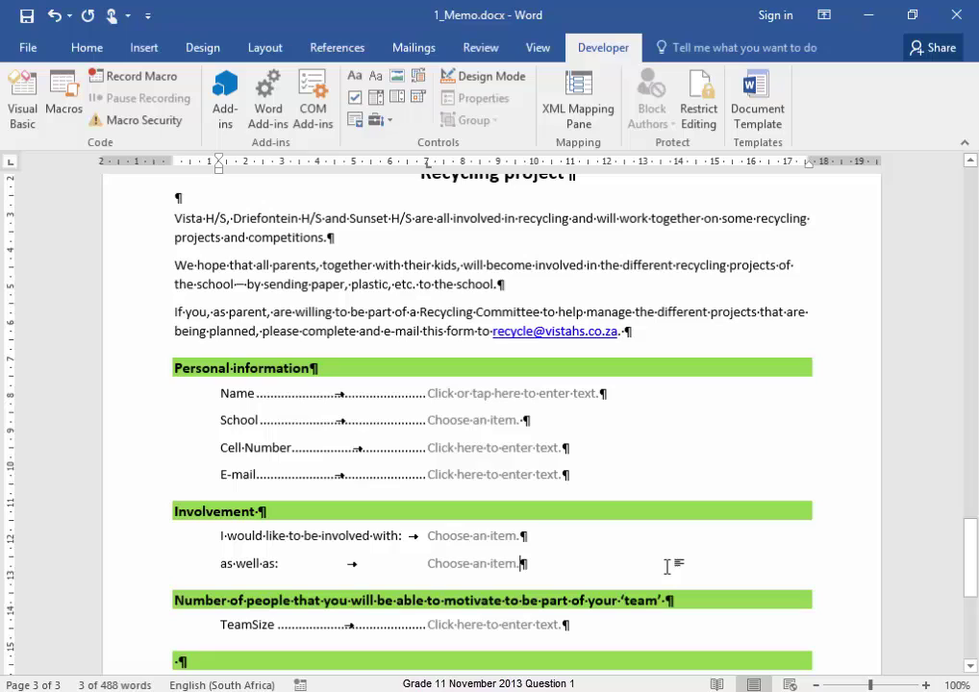
Step: In the 'as well as' drop-down's properties, remove the Ceramics choice and move Cans up above Glass
click(500, 564)
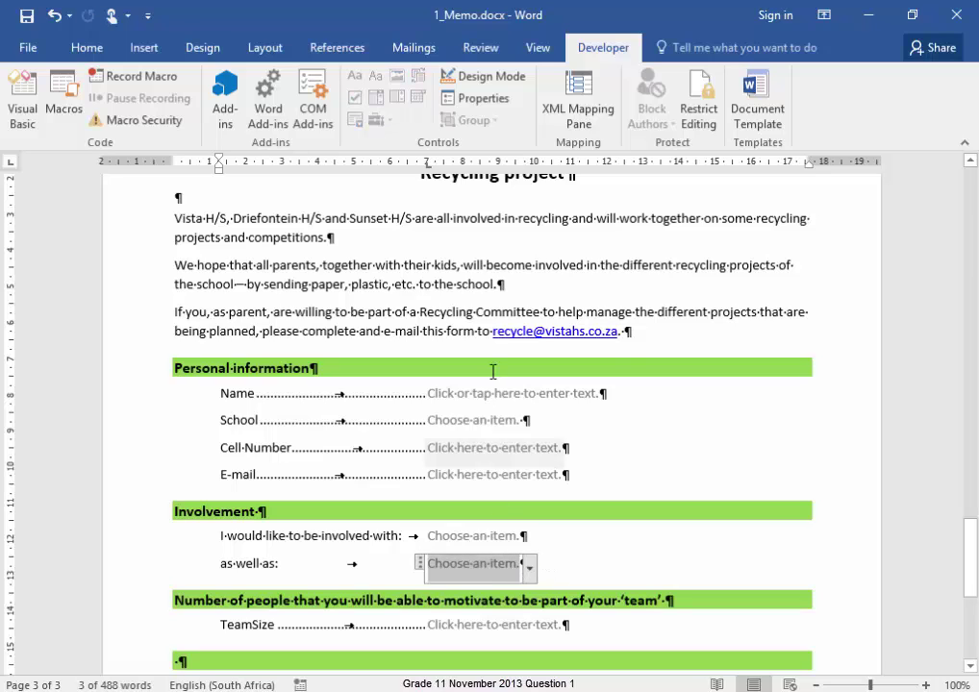
click(473, 102)
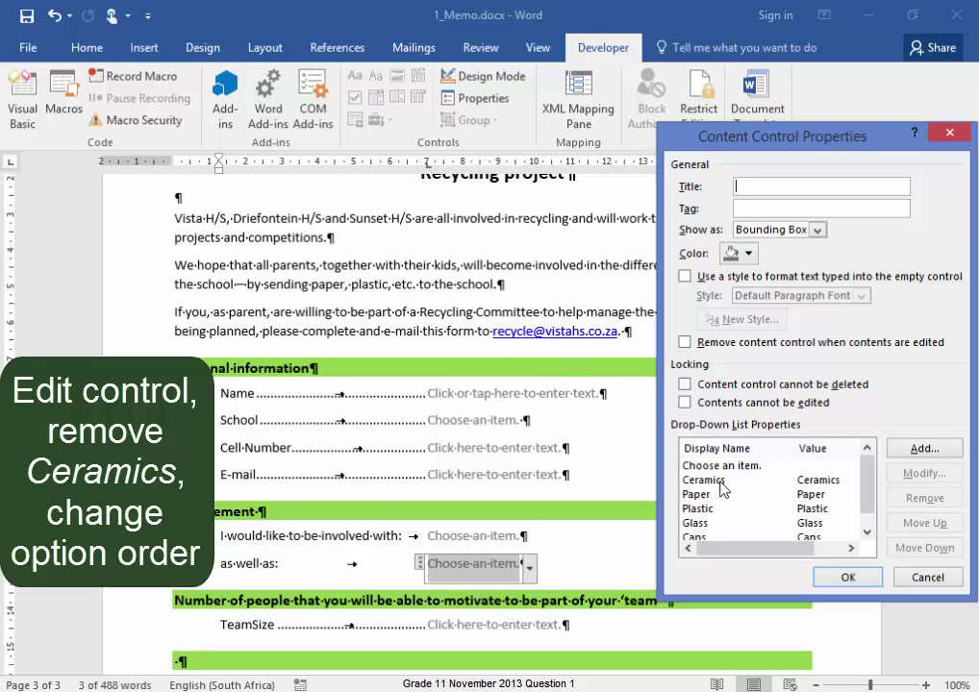
click(723, 480)
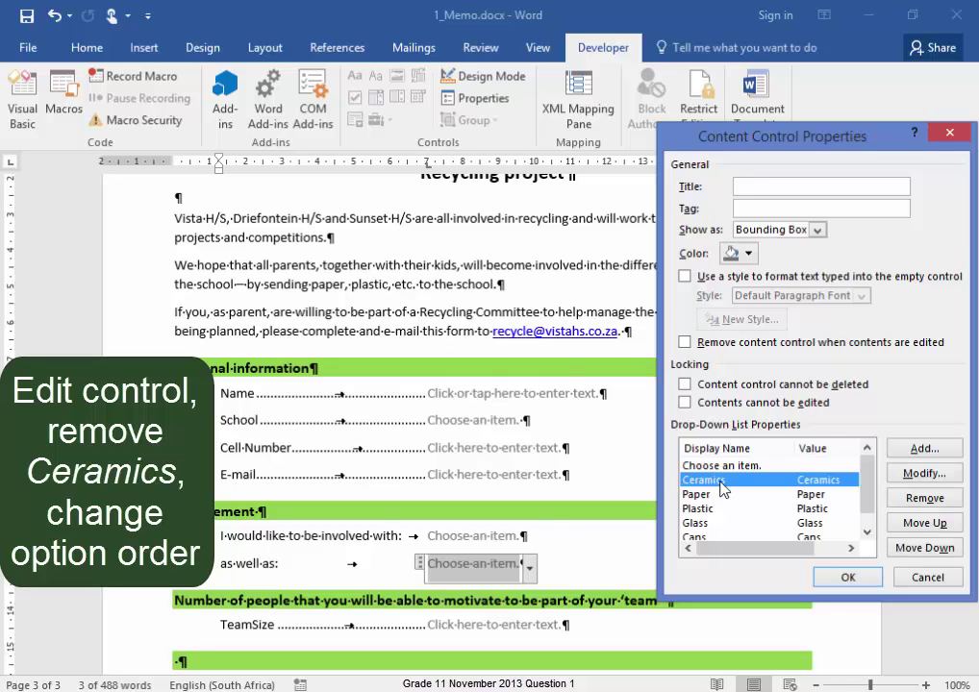
click(921, 500)
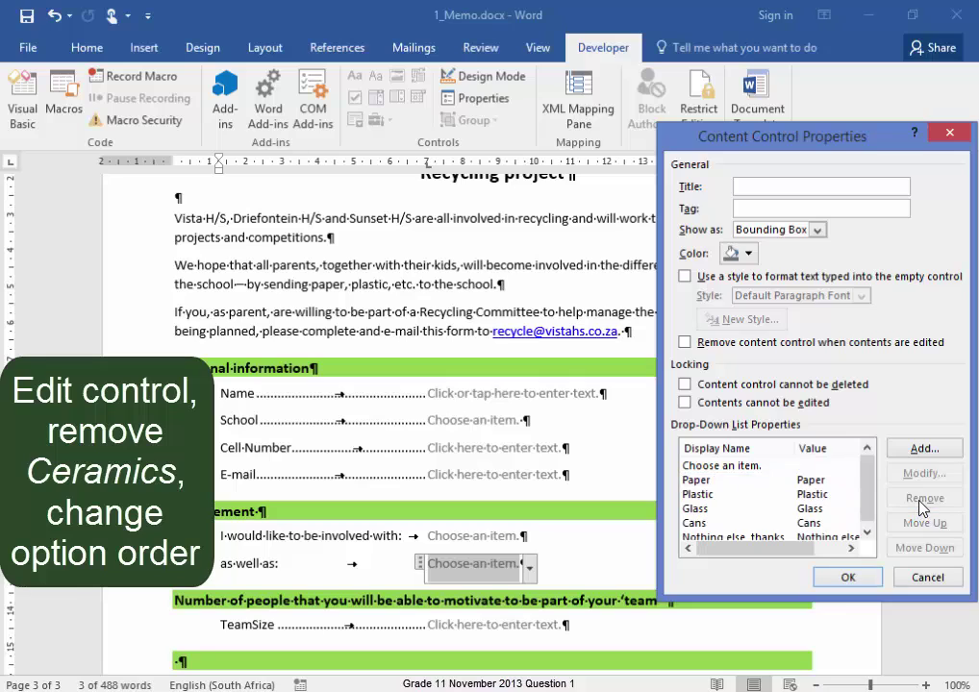
click(704, 524)
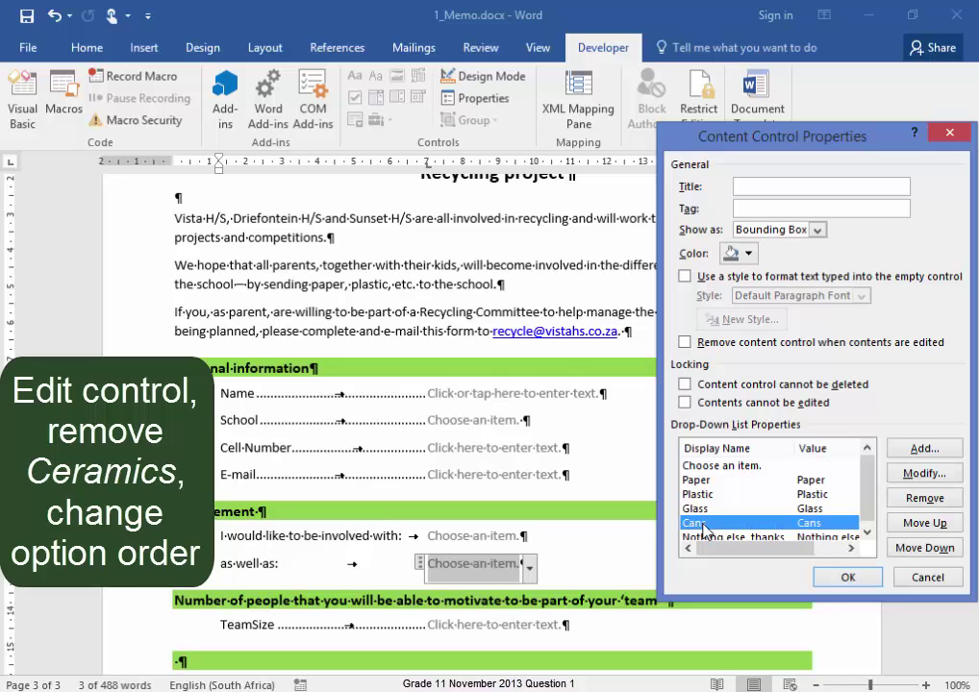
click(925, 524)
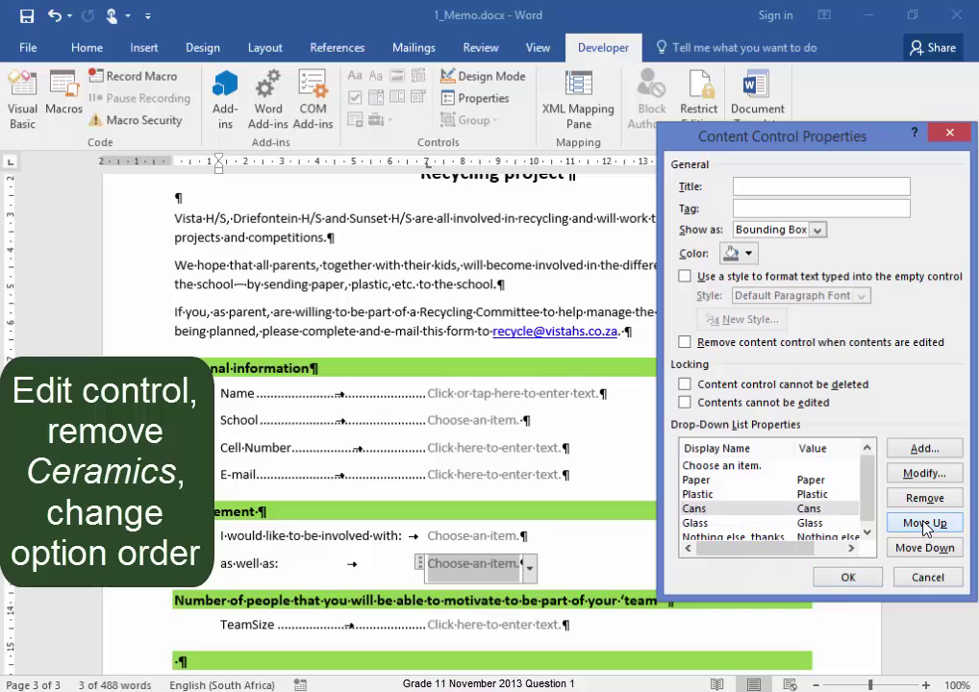